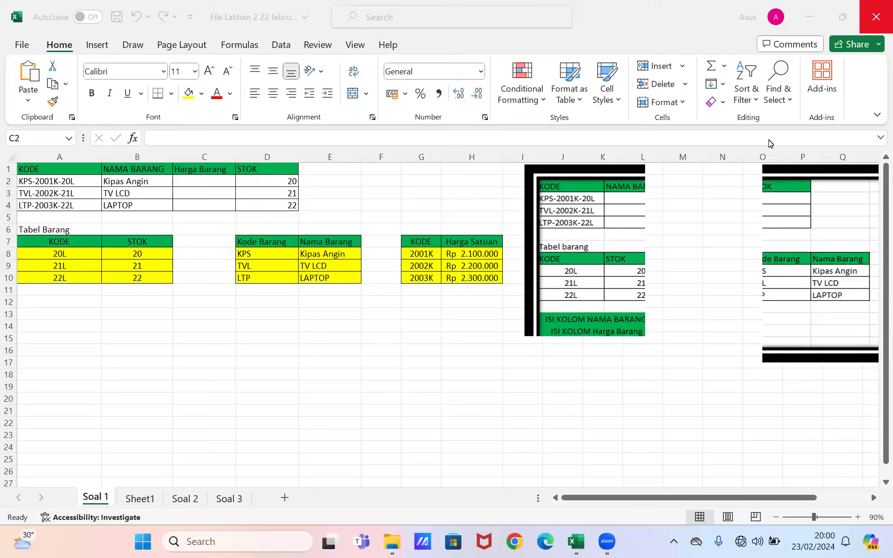
- Check the Wi-Fi connection in the list of available networks
click(740, 541)
click(711, 273)
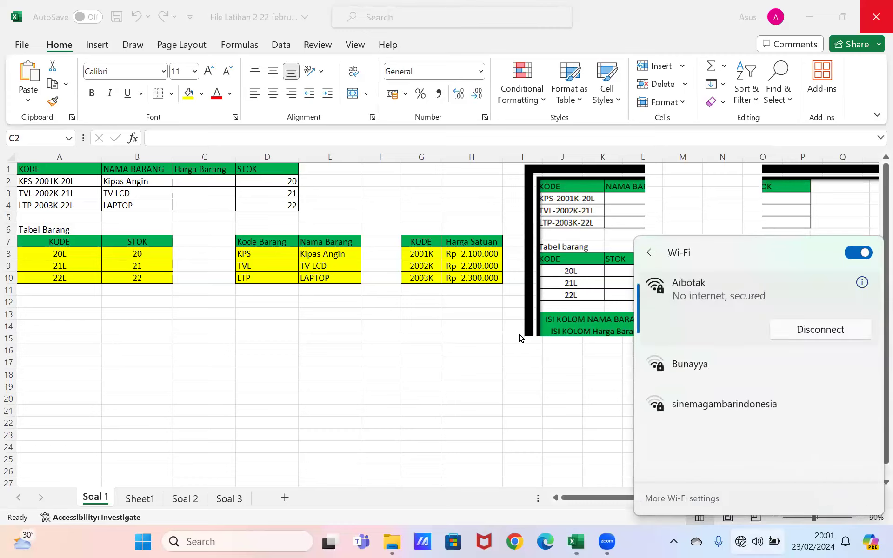
click(513, 334)
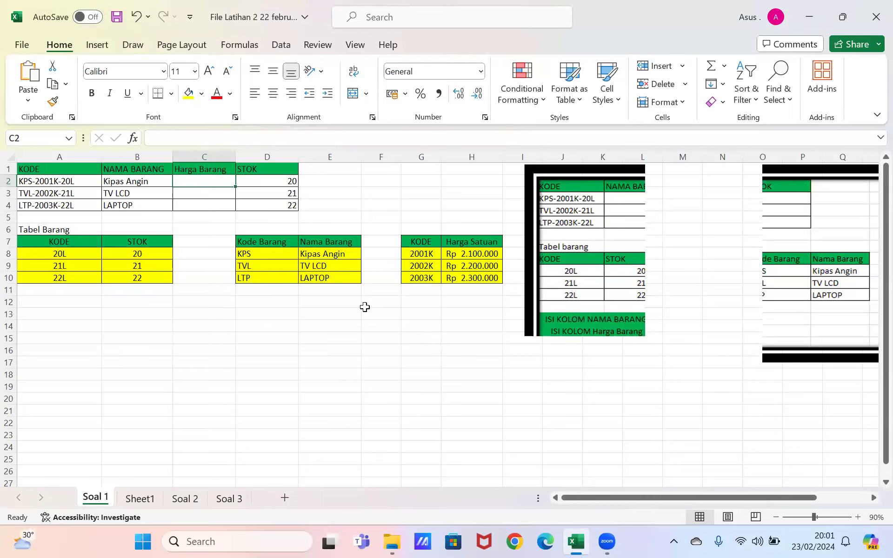
click(366, 312)
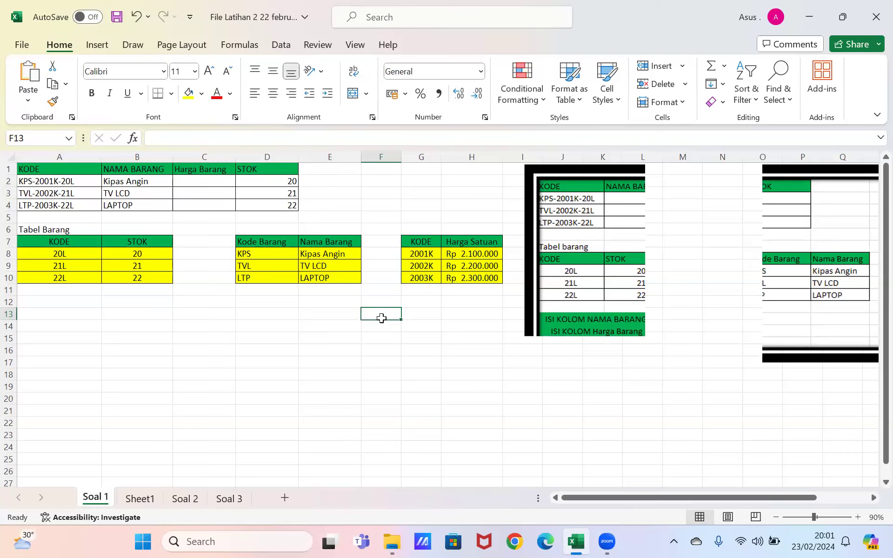
click(385, 362)
key(Left)
key(Left)
key(Left)
key(Up)
click(139, 190)
click(250, 189)
- In cell C2 under Harga Barang, start a VLOOKUP formula with MID(A2;5;5) as the lookup value
click(213, 184)
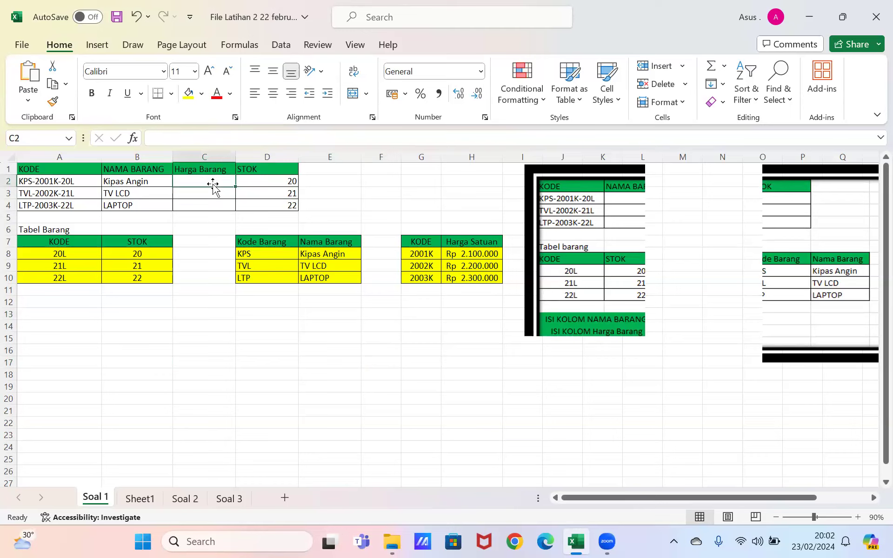
click(233, 140)
text(=v)
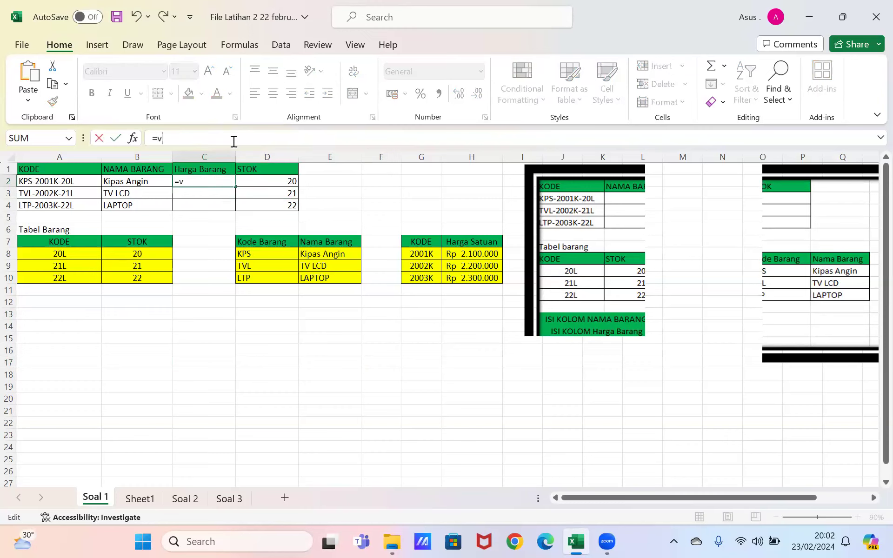
text(lo)
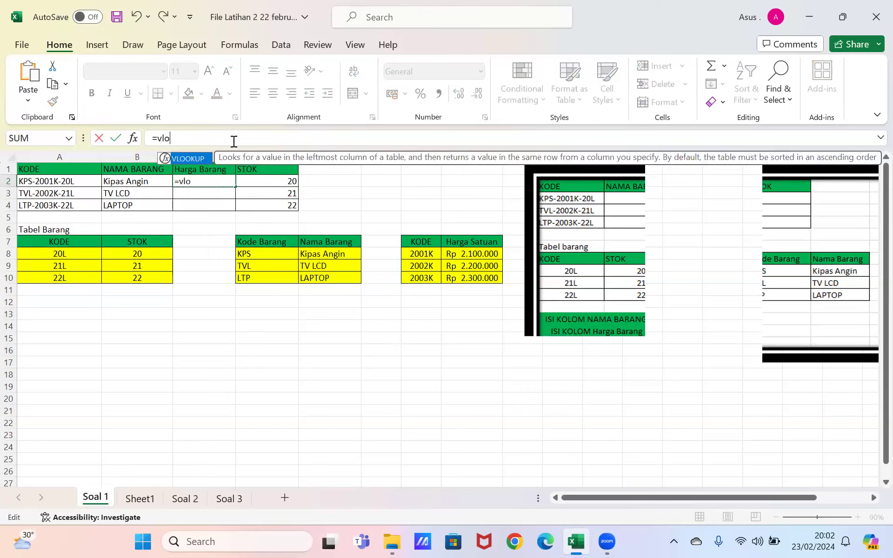
key(Tab)
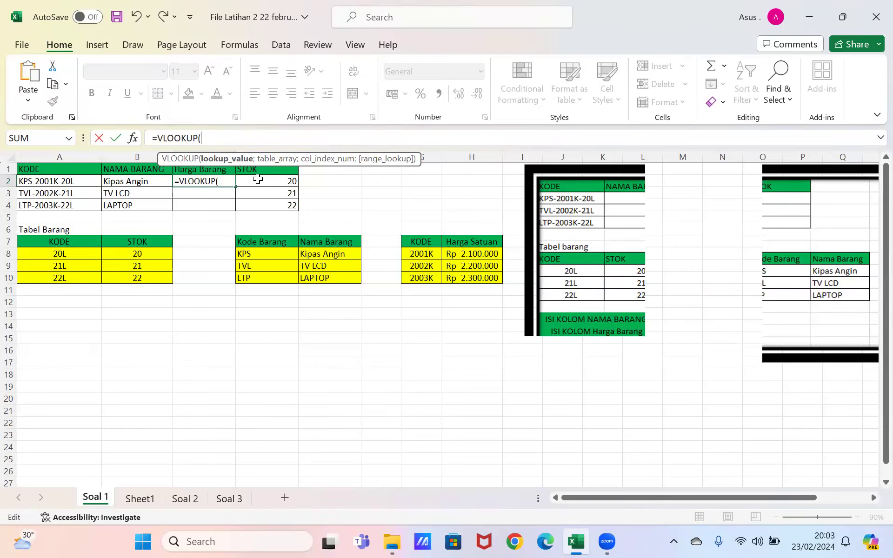
text(kmi)
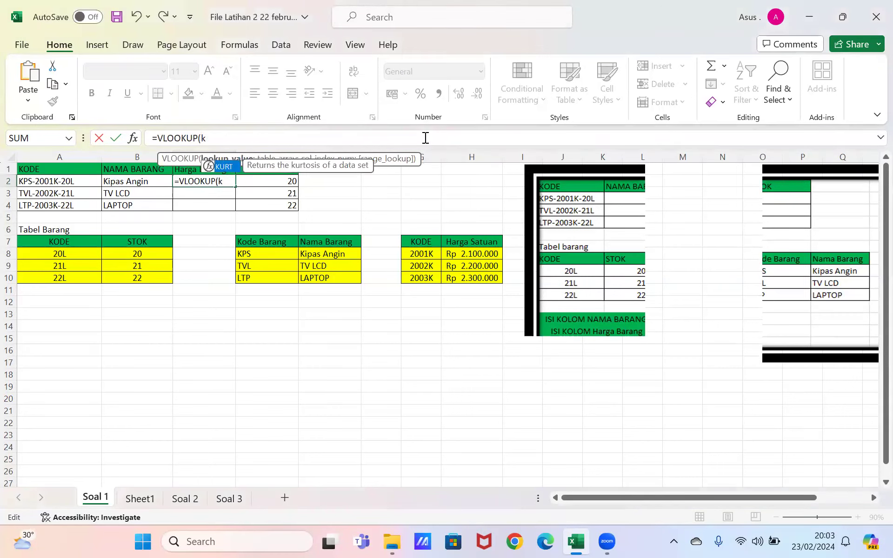
key(BackSpace)
key(BackSpace)
key(BackSpace)
text(mi)
key(Tab)
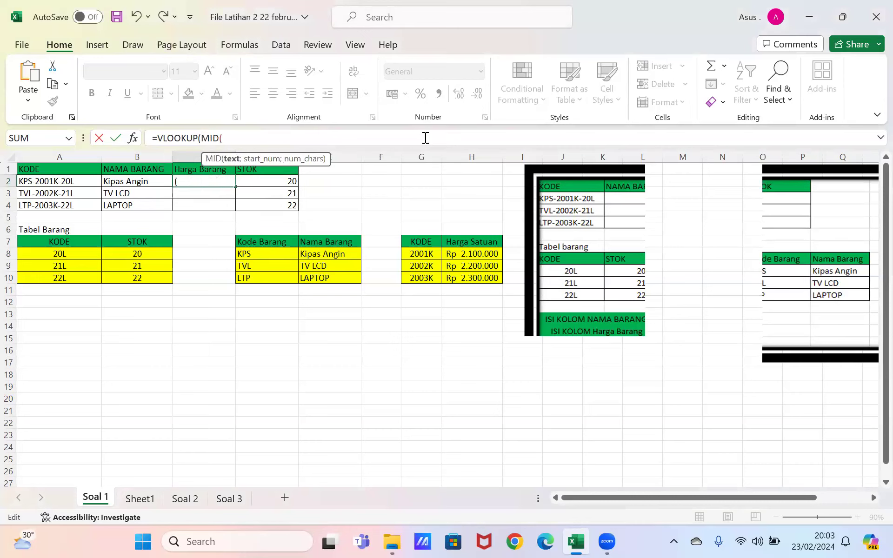
click(75, 186)
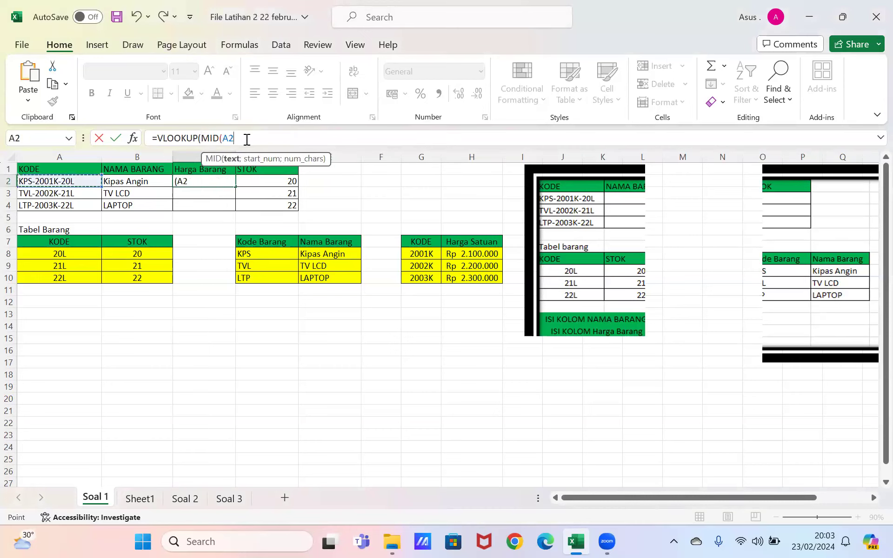
text(;)
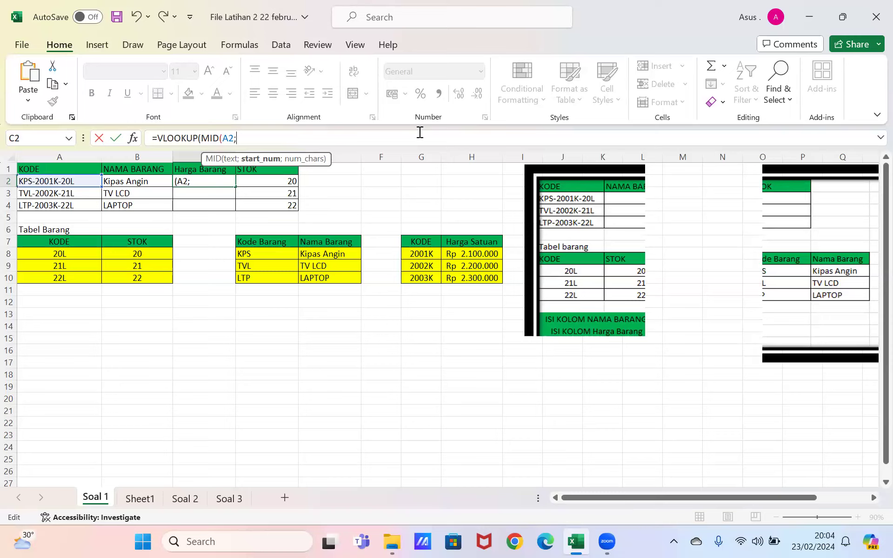
text(5;5);)
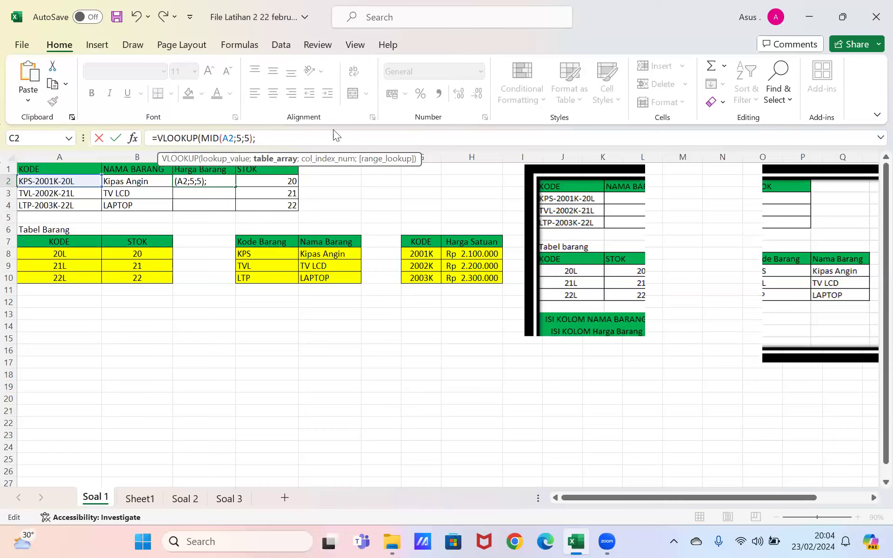
- Complete the C2 VLOOKUP with table HARGABARANG, column 2 and match type 0, and fill the formula down to C4
text( ha)
key(Tab)
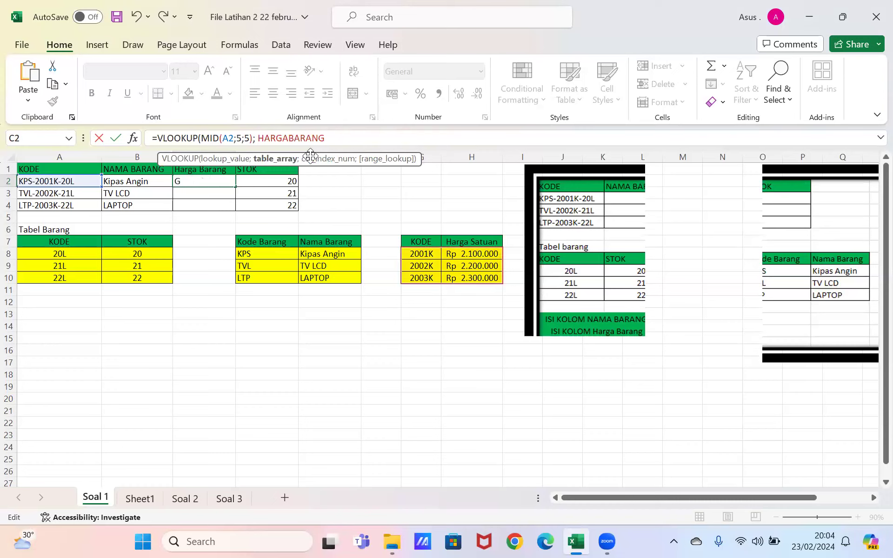
text(;)
text(2;)
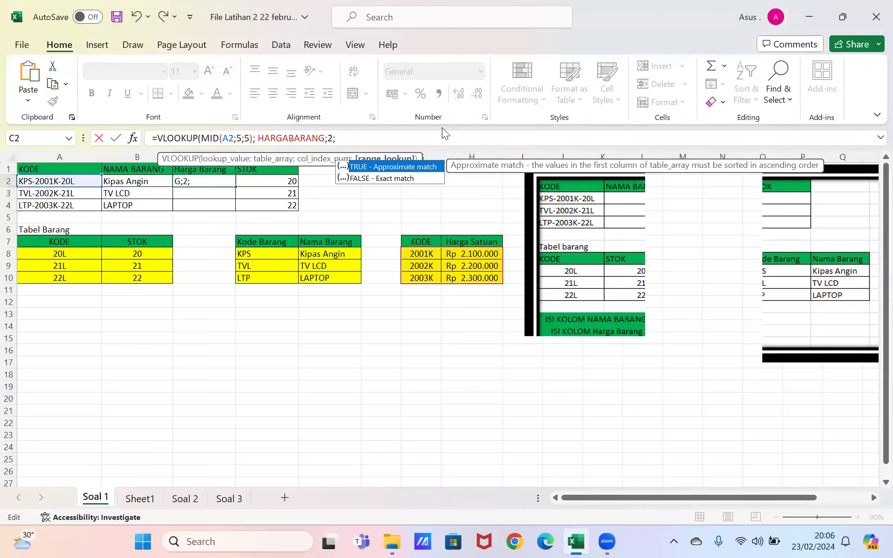
key(Return)
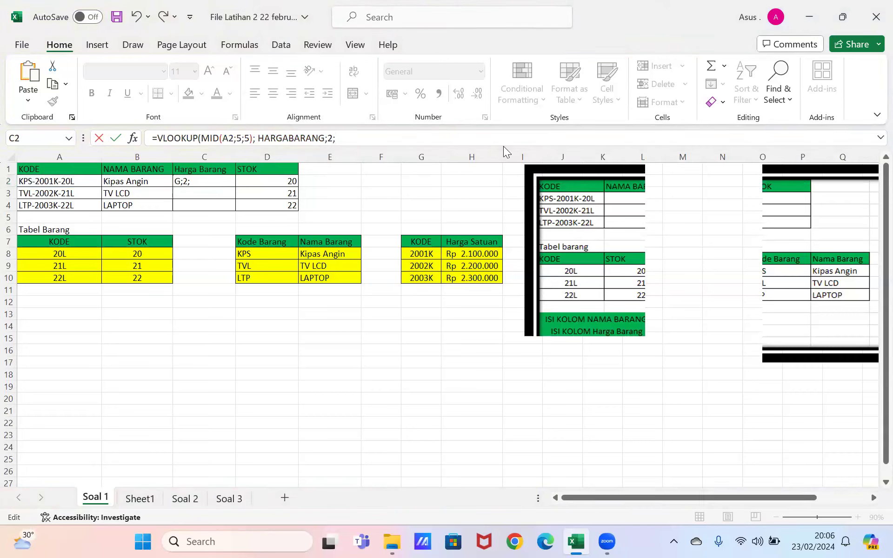
click(423, 132)
text(0)
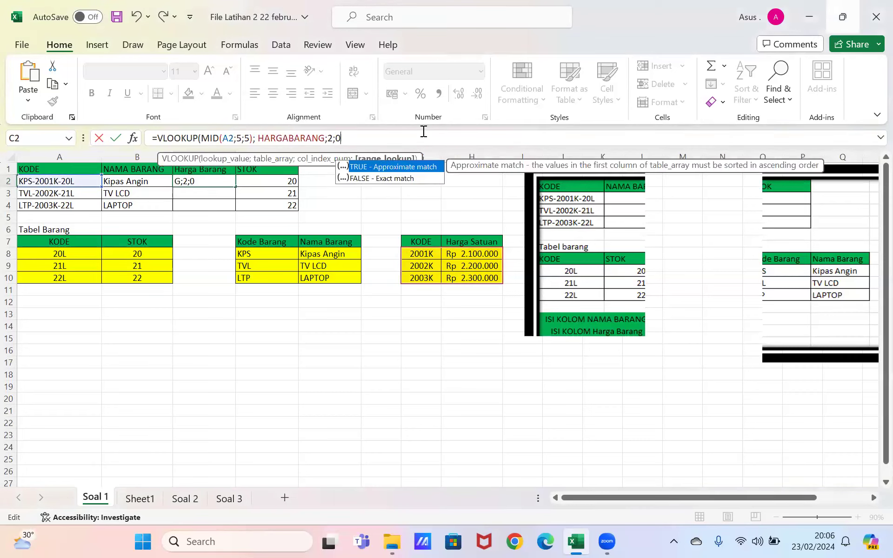
key(Return)
key(Return)
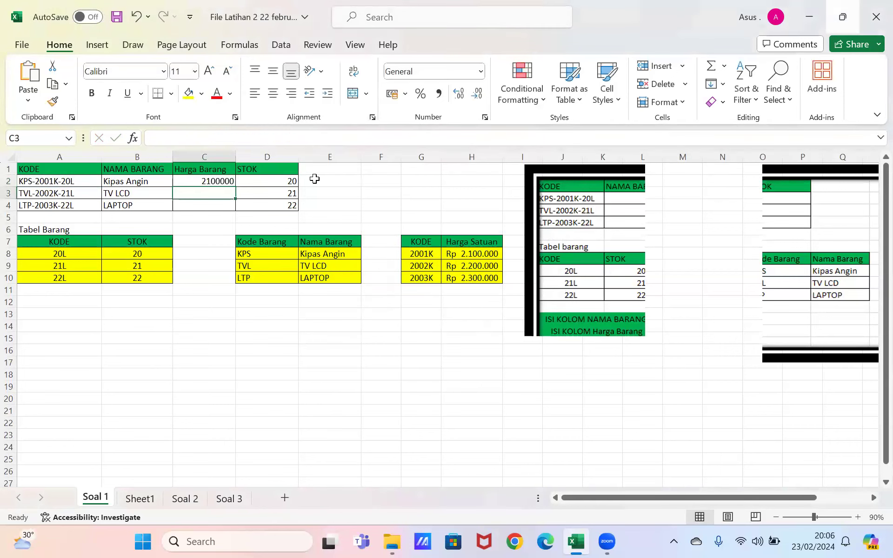
click(213, 181)
drag(237, 187, 235, 207)
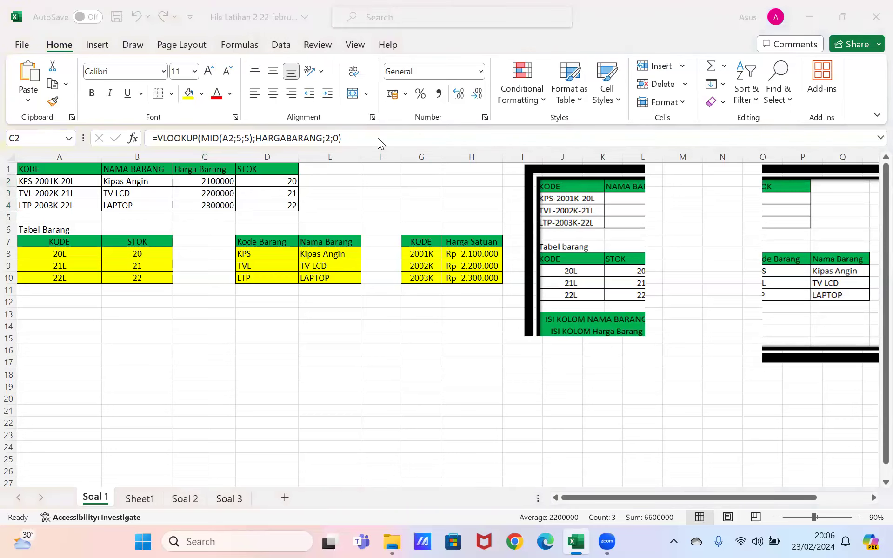
- On the Soal 2 sheet, name the series and item name table F3:J4 "seribarang"
click(181, 499)
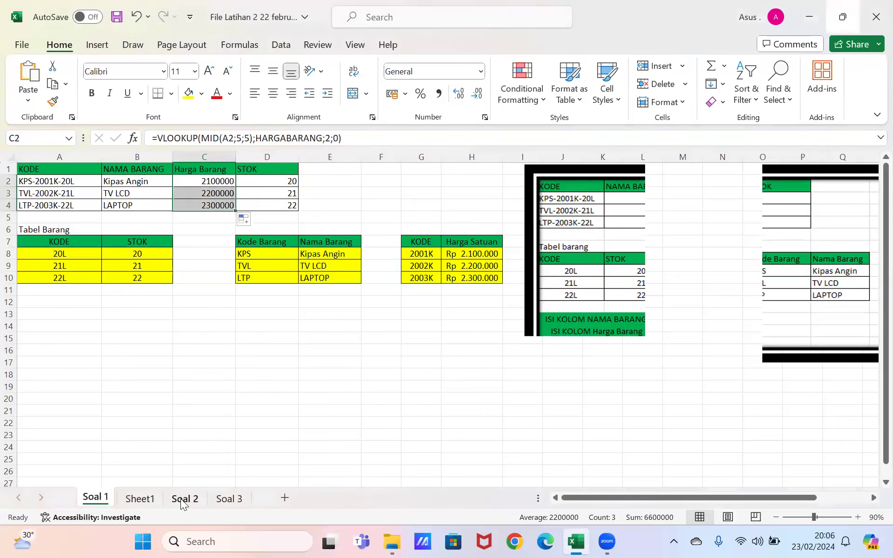
click(181, 498)
drag(605, 497, 577, 498)
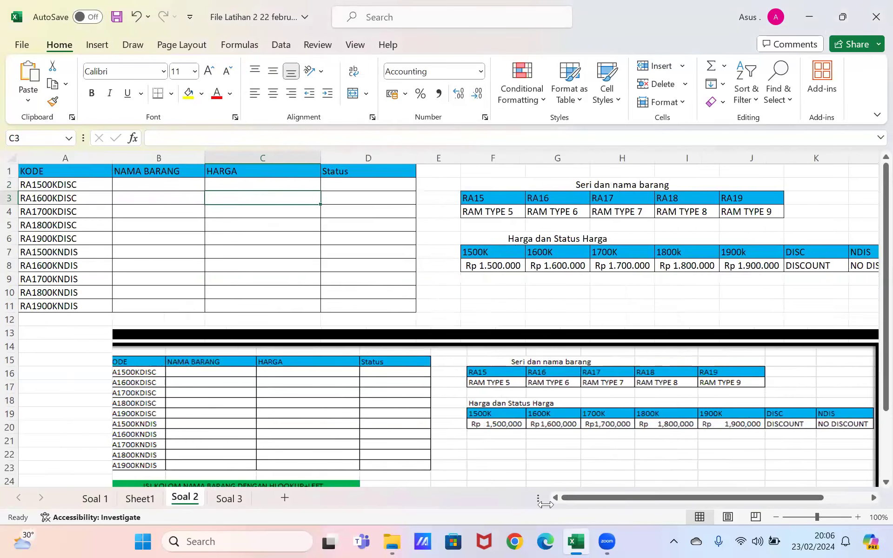
click(439, 199)
drag(473, 197, 730, 211)
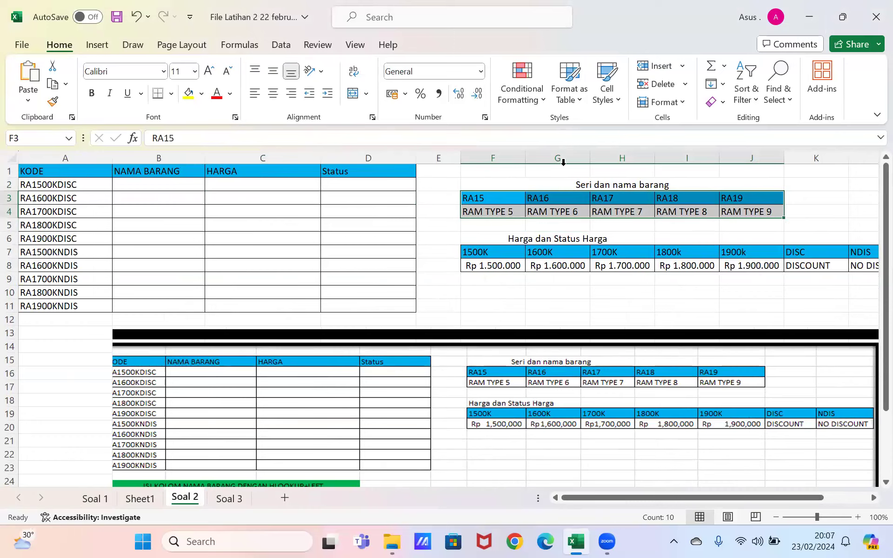
click(35, 138)
text(seribarang)
key(Return)
click(478, 251)
key(shift+Right)
key(shift+Right)
key(shift+Right)
key(shift+Right)
key(shift+Right)
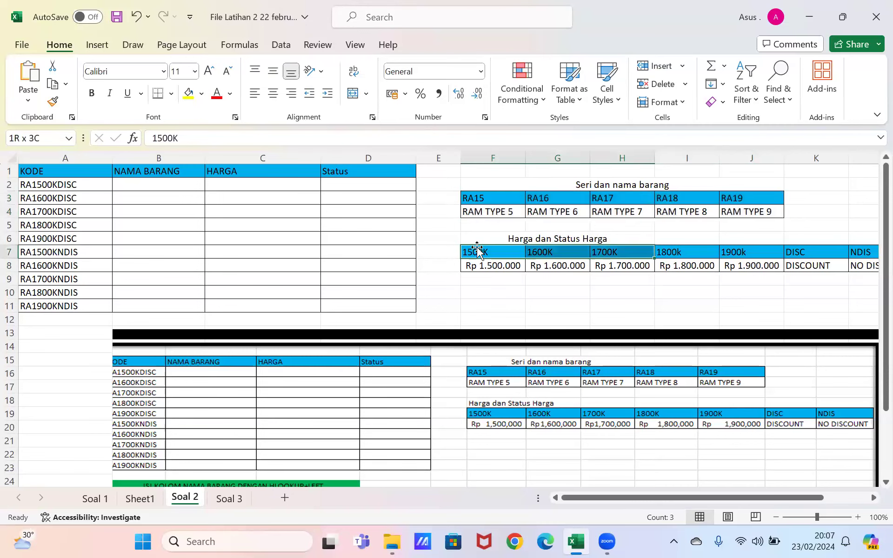
key(shift+Left)
key(shift+Down)
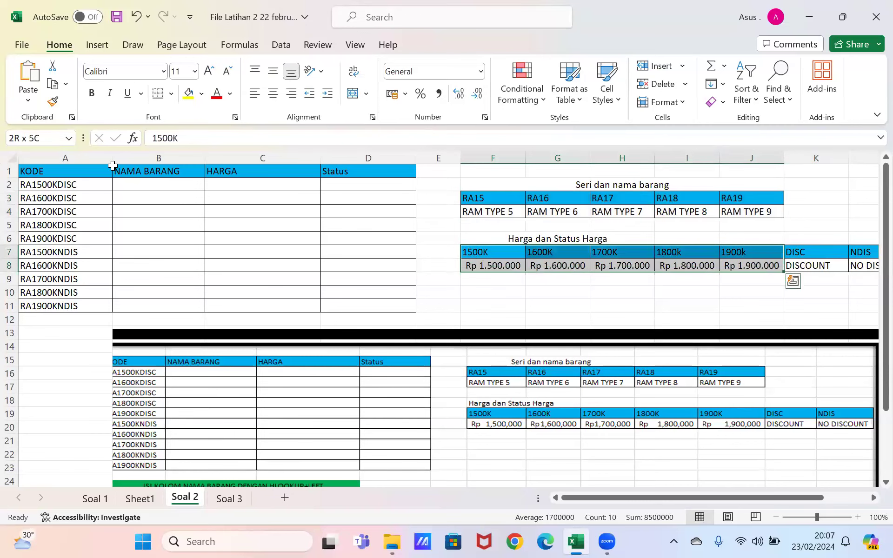
click(46, 138)
text(hargabarang2)
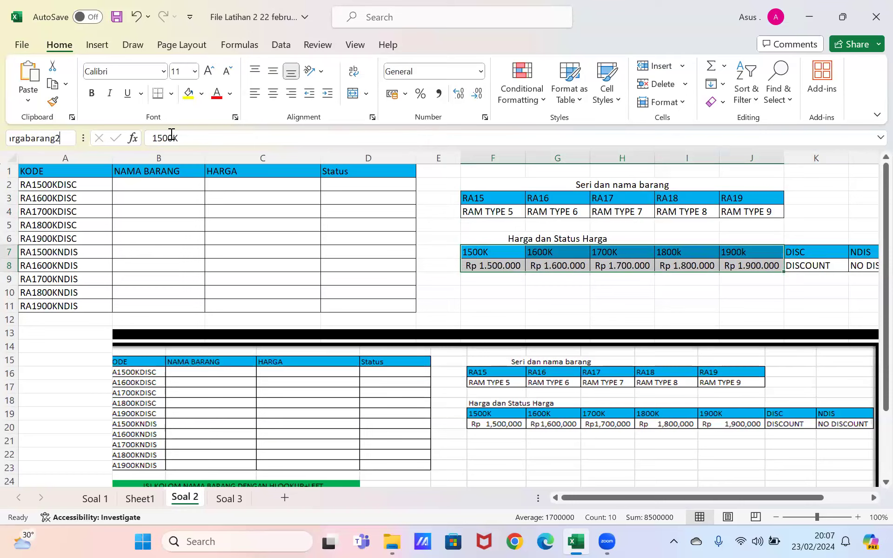
- Name the price and status table F7:L8 "hargadanstatus"
drag(497, 252, 813, 261)
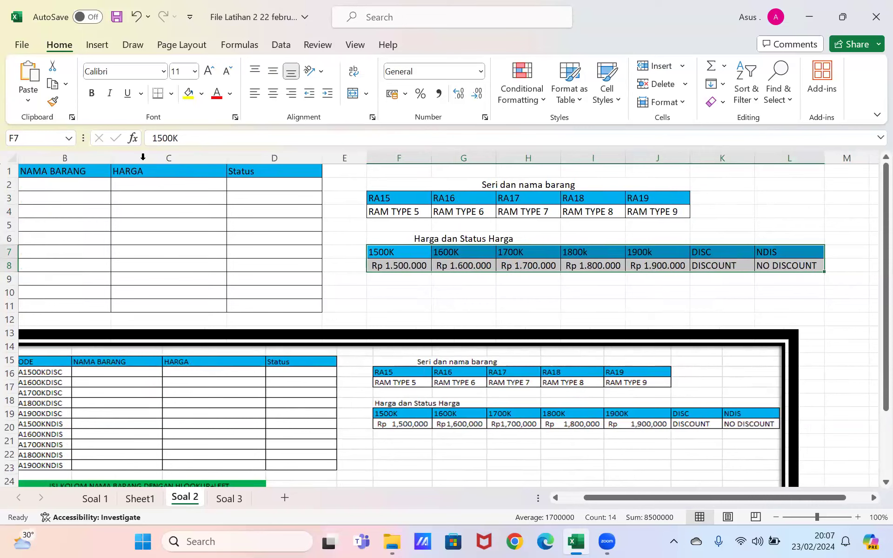
click(38, 137)
text(ar)
key(BackSpace)
key(BackSpace)
key(BackSpace)
key(BackSpace)
text(hargagan)
key(BackSpace)
key(BackSpace)
key(BackSpace)
text(danstatus)
key(Return)
- Start an HLOOKUP formula in cell B2 of the NAMA BARANG column
key(Left)
key(Left)
key(Left)
key(Left)
key(Left)
key(Up)
key(Up)
key(Up)
key(Up)
key(Up)
key(Right)
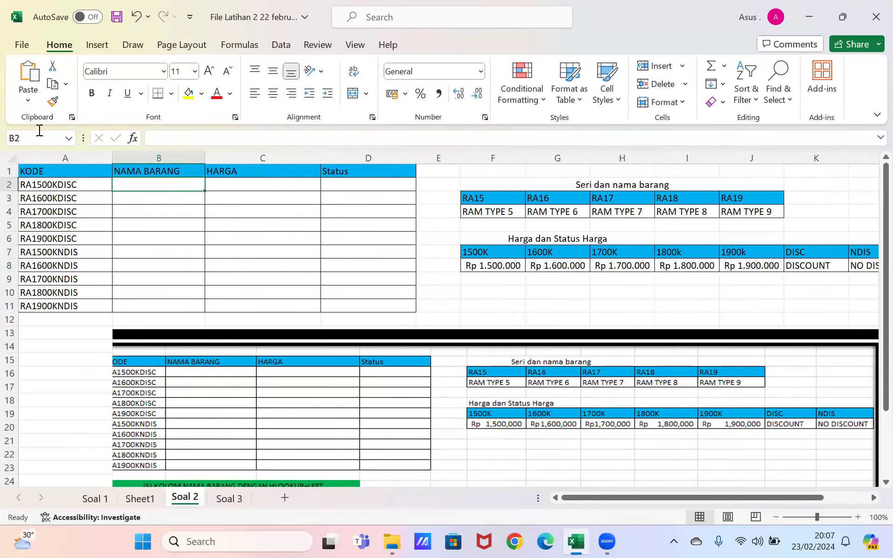
text(=hl)
key(Tab)
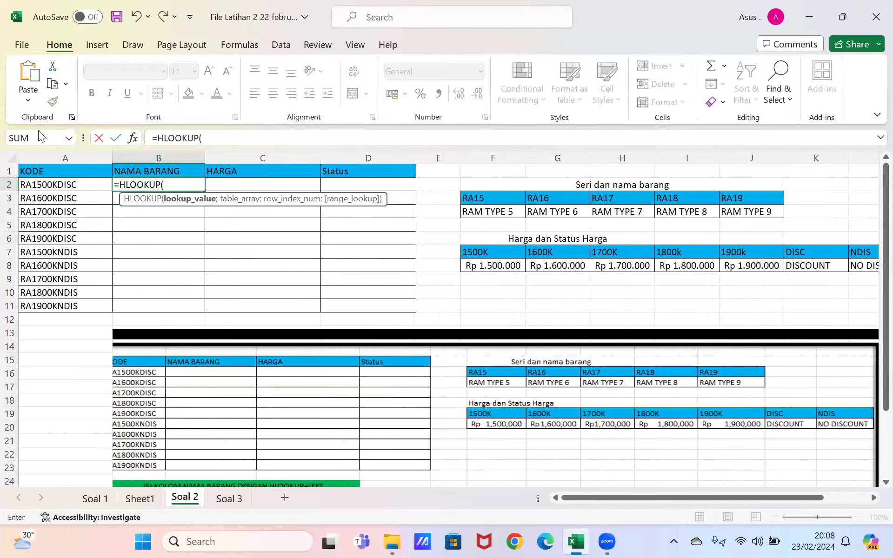
click(240, 136)
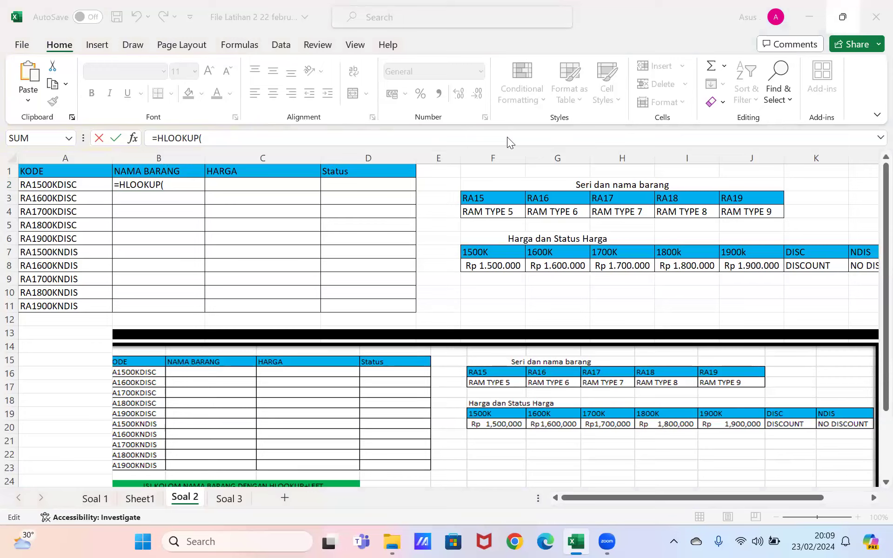
click(60, 184)
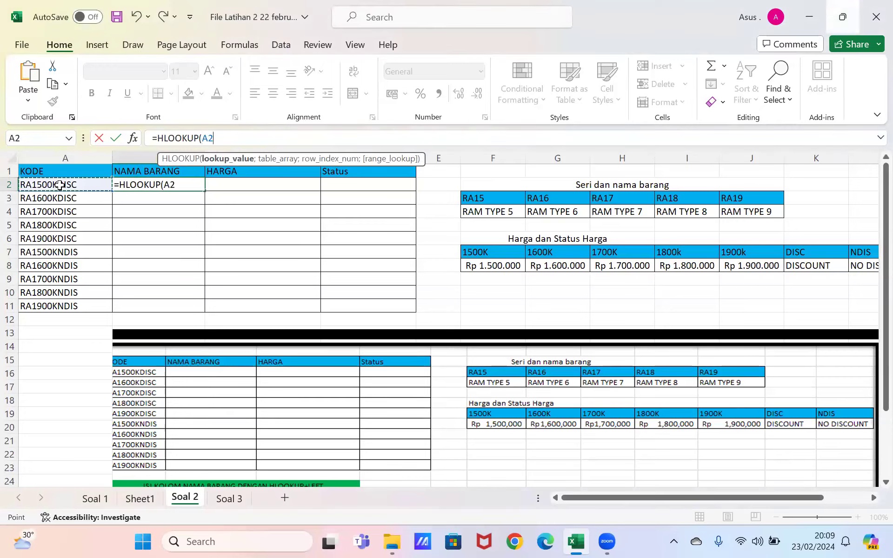
key(BackSpace)
key(BackSpace)
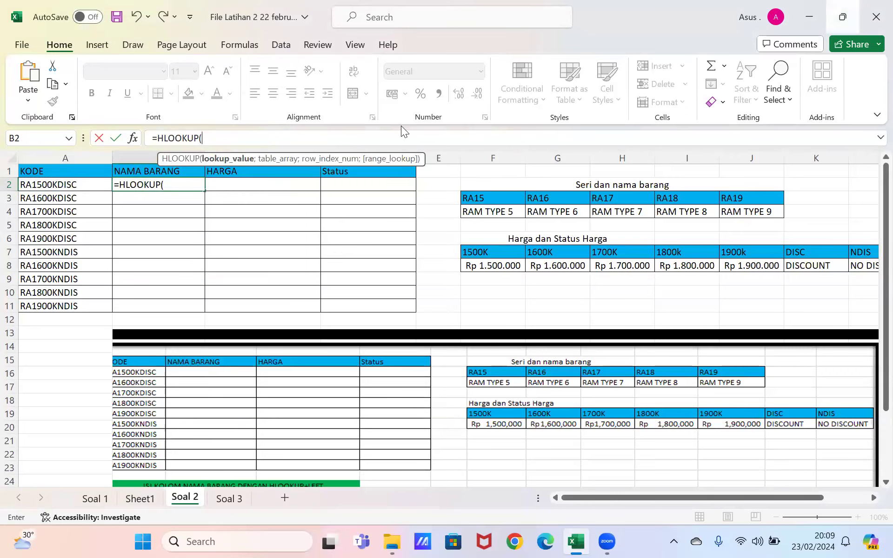
key(super+z)
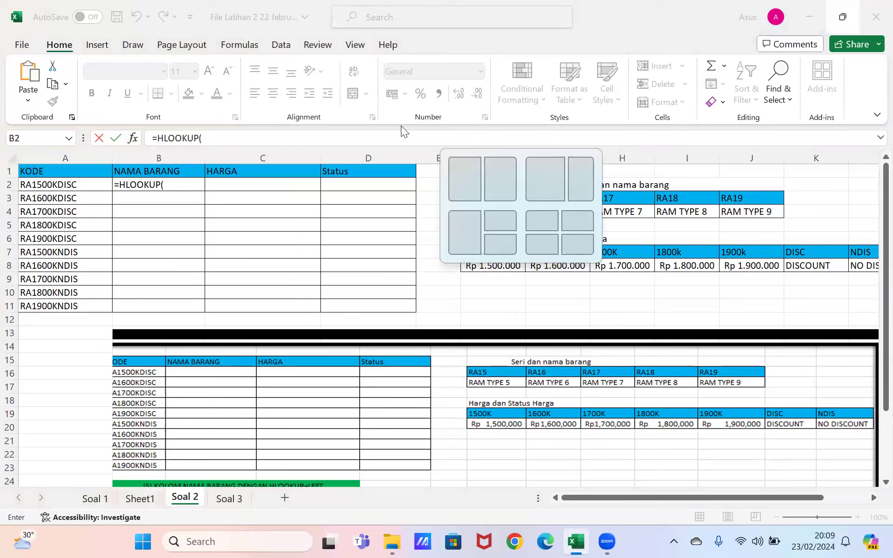
key(Escape)
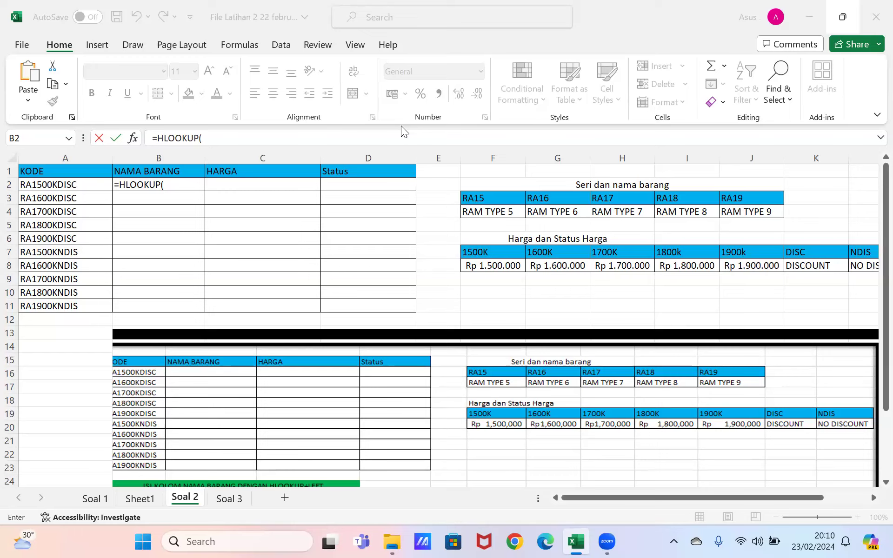
- Enter LEFT(a2;4) as the lookup value of the HLOOKUP formula in B2
click(292, 131)
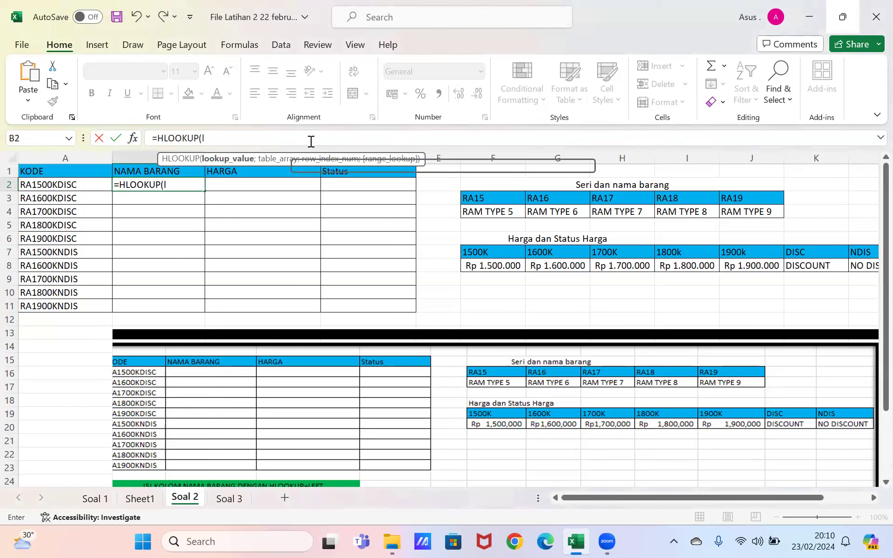
text(LEFT(a2)
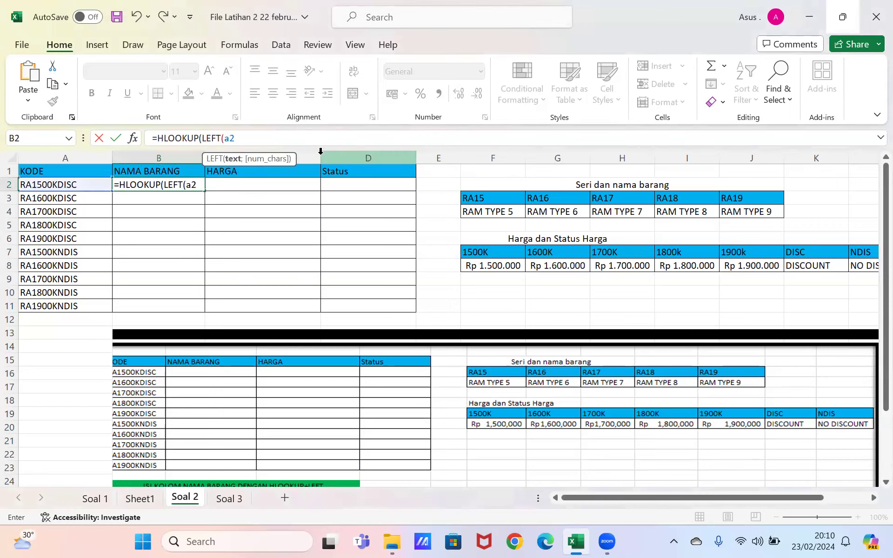
text(;4);)
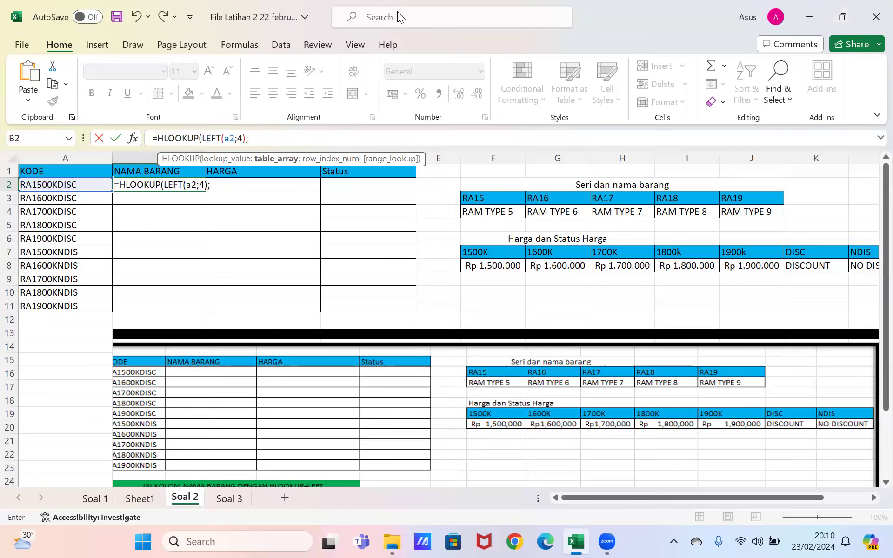
- Enter the named range seribarang as the table array of the HLOOKUP formula in B2
text(se)
key(Down)
key(Down)
key(Down)
key(Down)
key(Down)
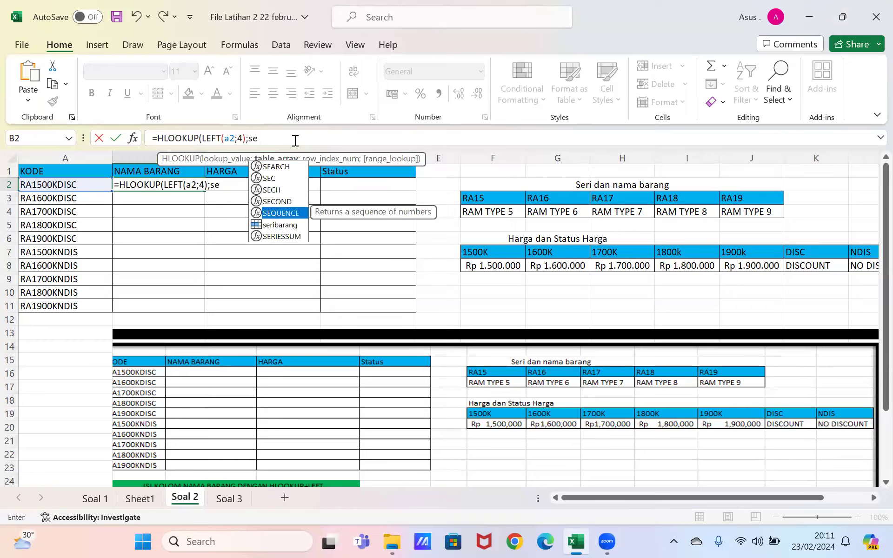
key(Tab)
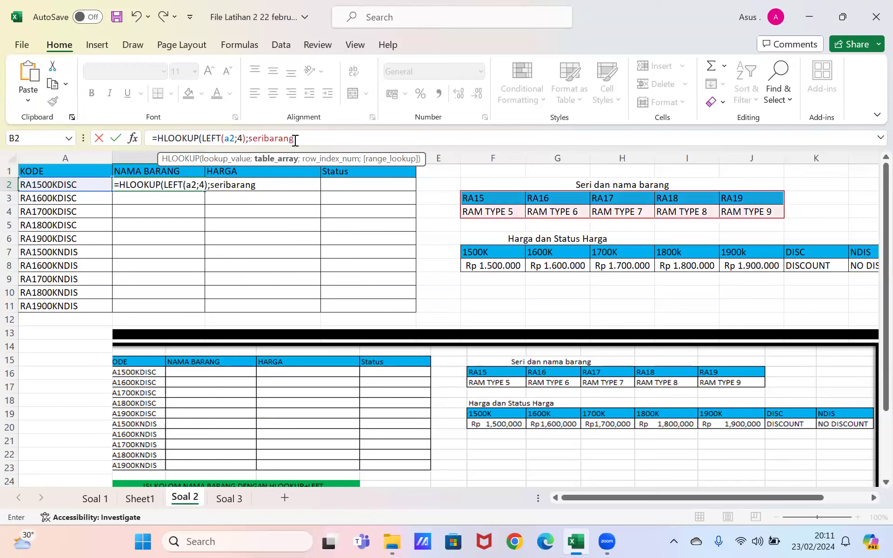
text(;)
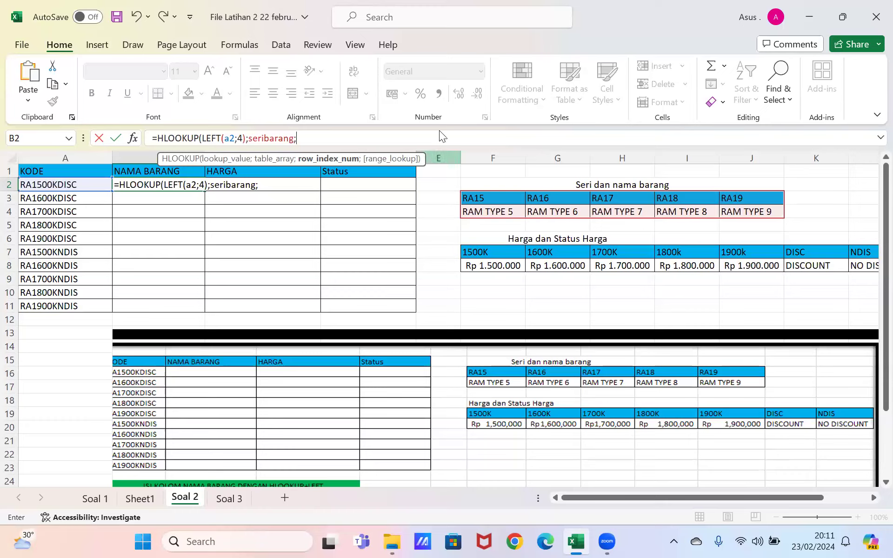
- Finish the B2 formula with row index 2 and range lookup 0, and fill it down to B11
text(2;0)
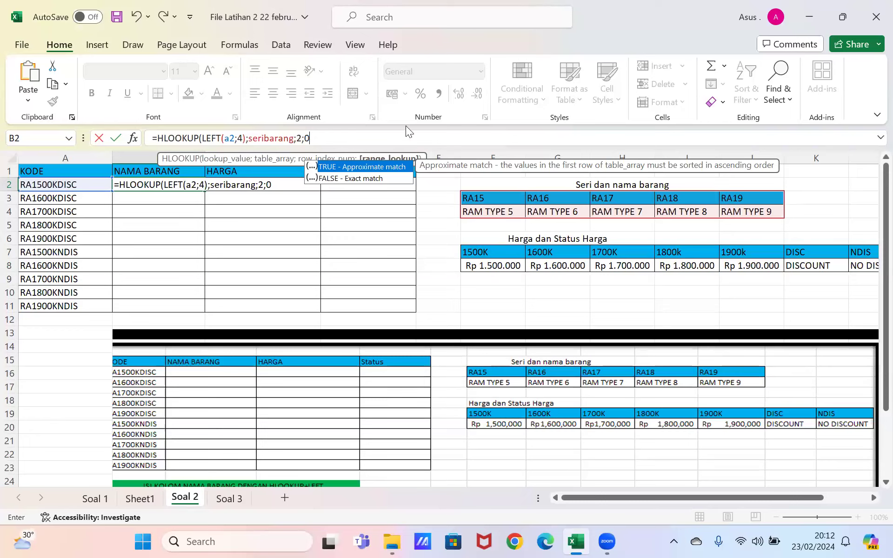
key(Return)
key(Return)
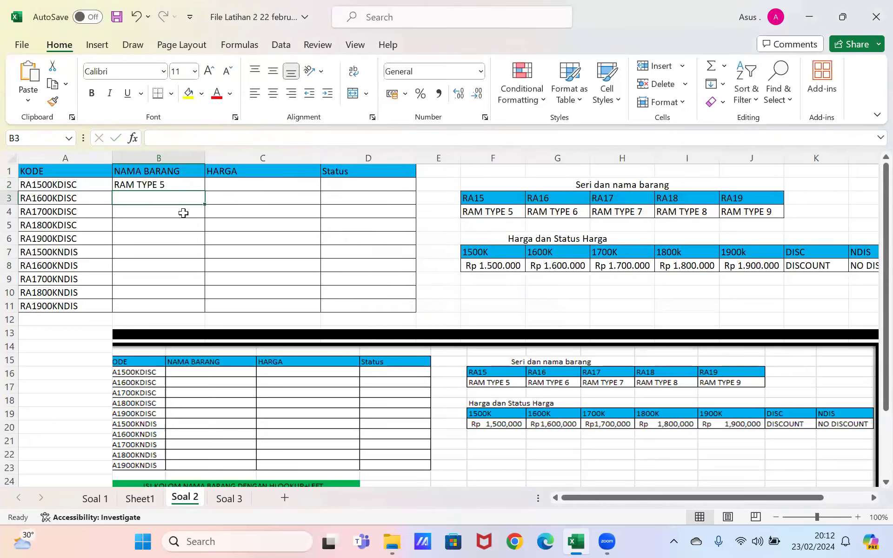
click(177, 185)
drag(205, 191, 198, 309)
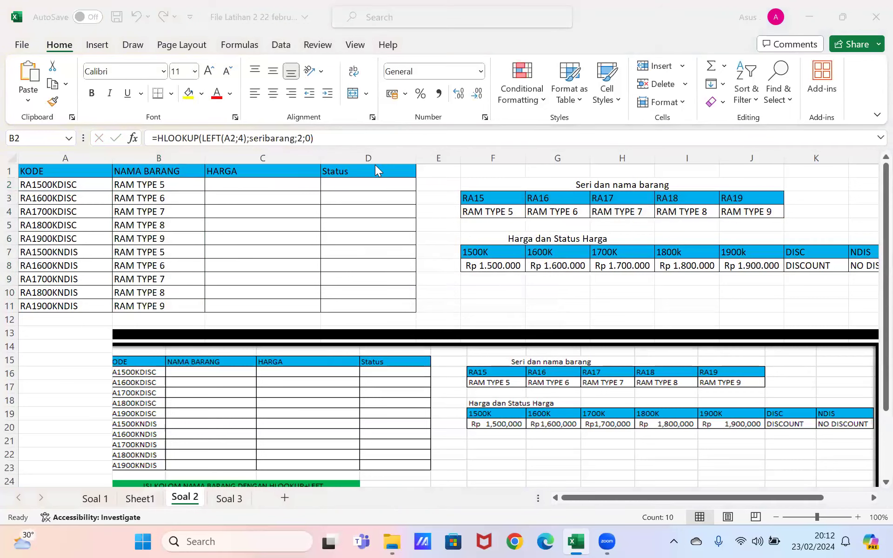
- Start an HLOOKUP formula in cell D2 of the Status column with RIGHT(a2;4) as the lookup value
click(355, 186)
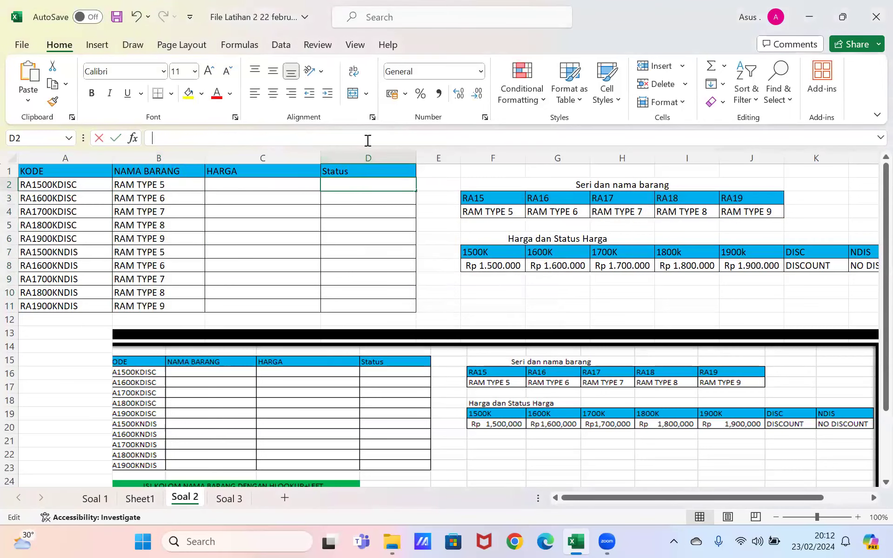
click(367, 141)
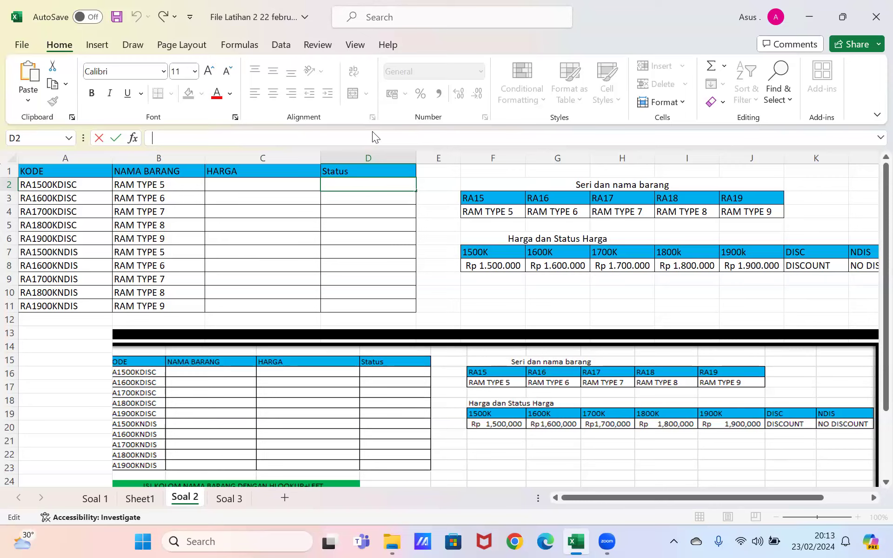
text(=hl)
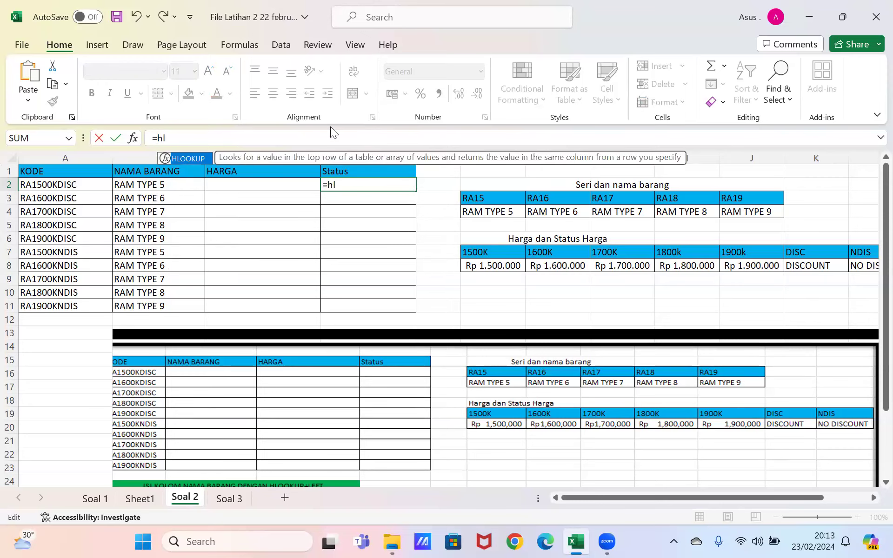
key(Tab)
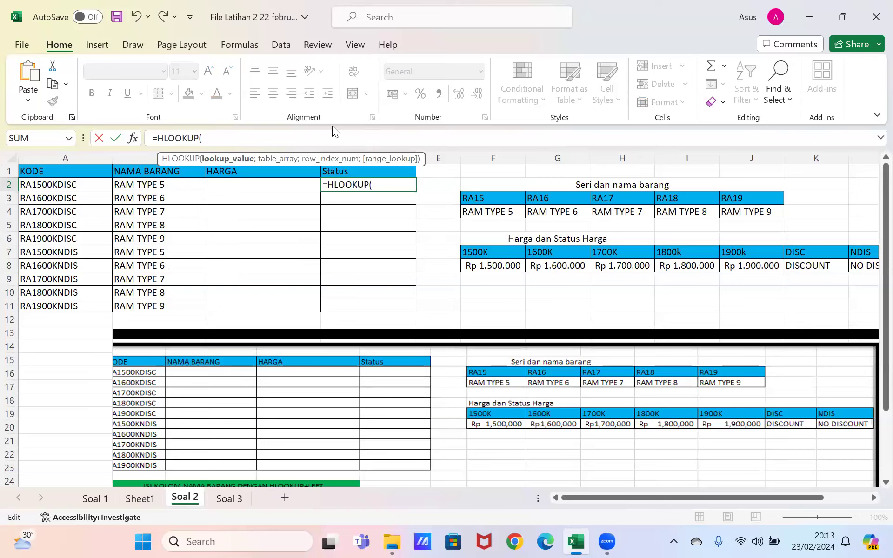
text(rig)
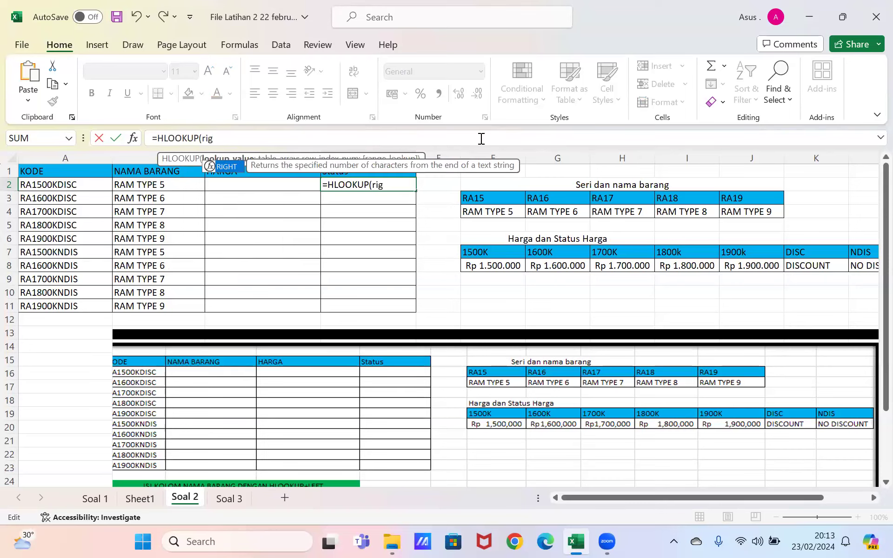
key(Tab)
text(a2;)
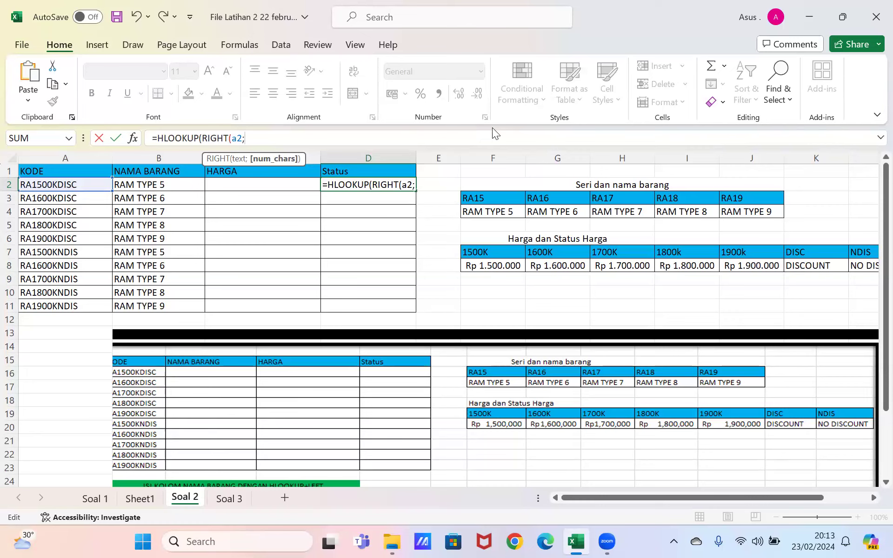
text(4);)
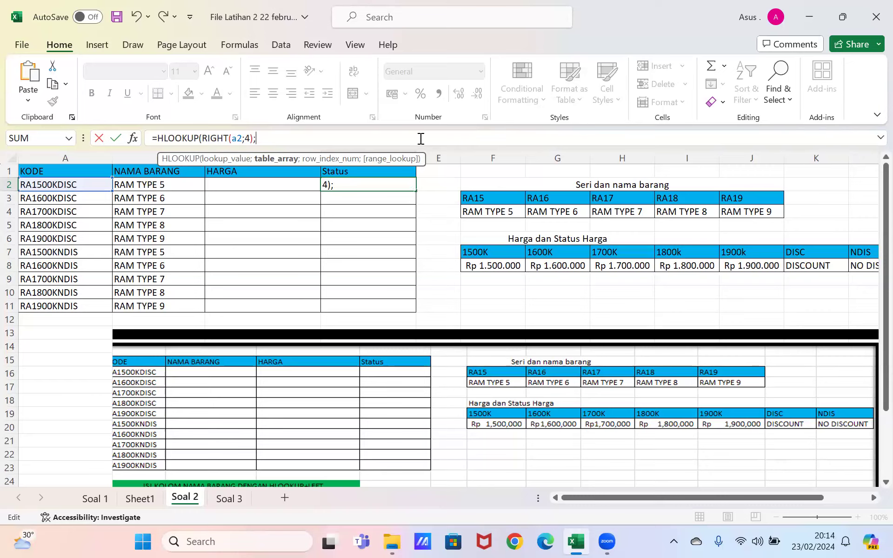
- Complete the D2 formula with table hargadanstatus, row index 2 and range lookup 0, and fill it down to D11
text(h)
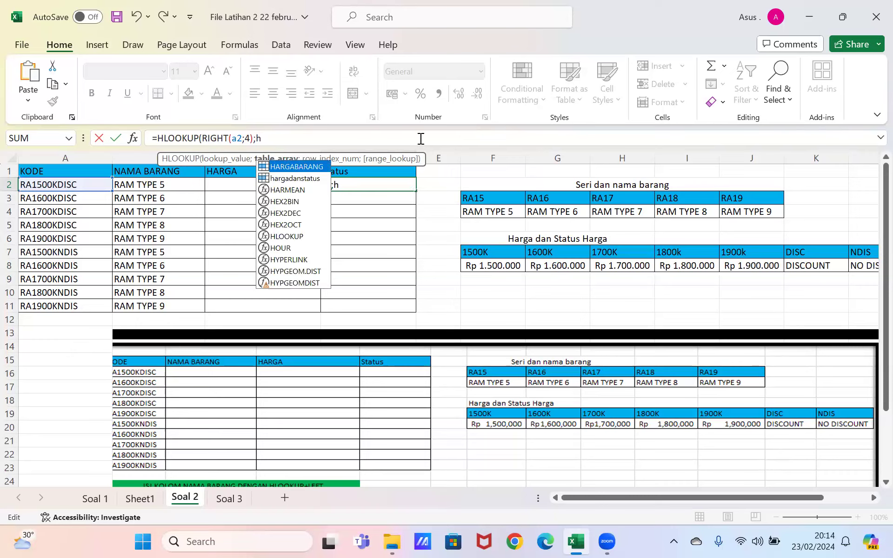
key(Down)
key(Tab)
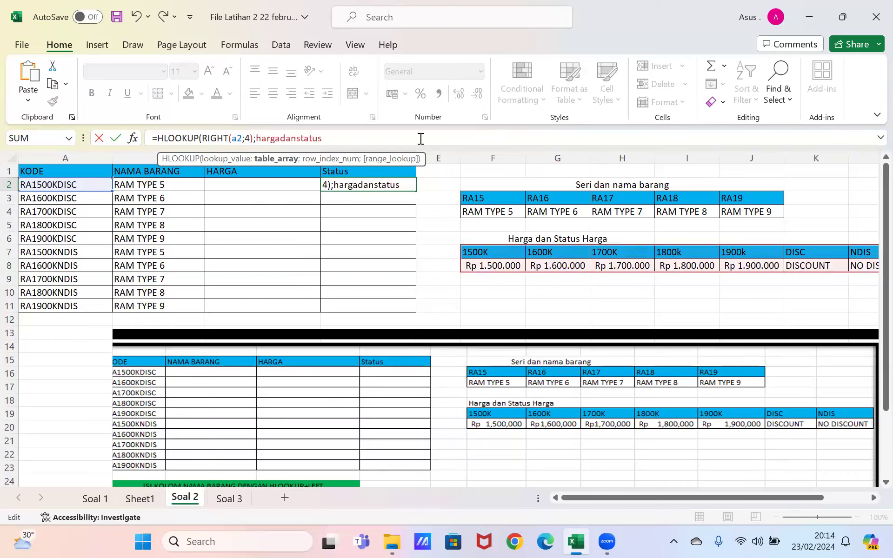
text(;)
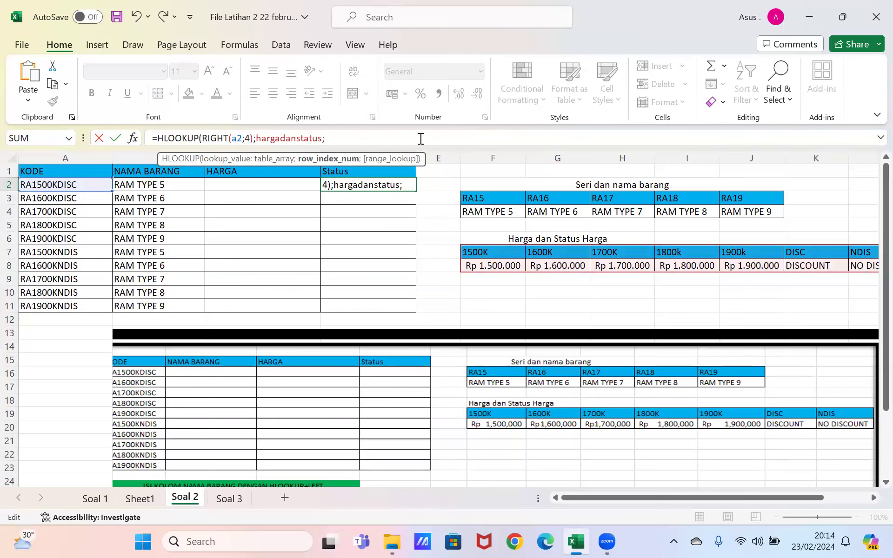
text(;2;0)
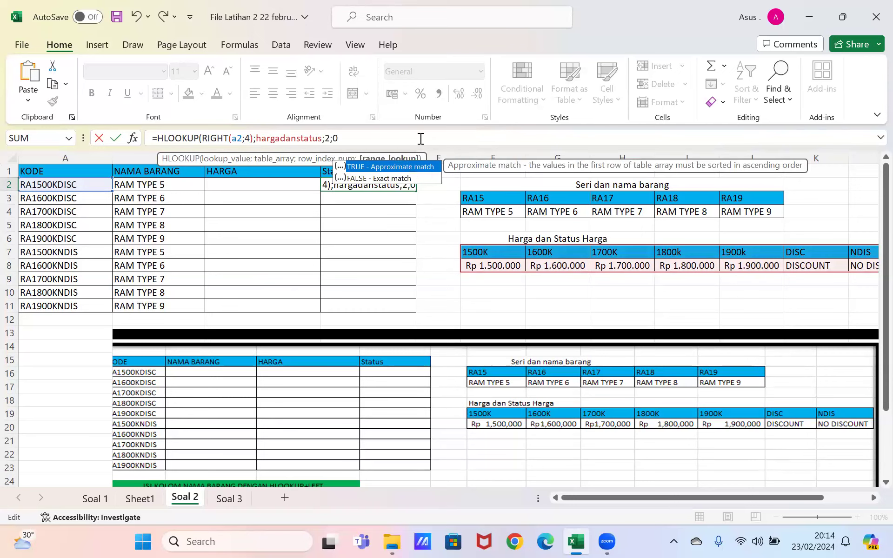
key(Return)
key(Return)
click(375, 187)
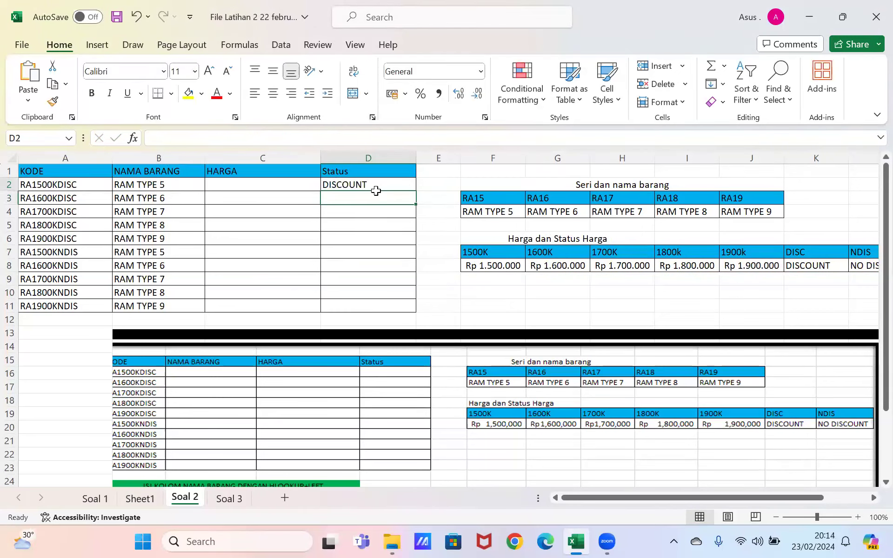
drag(415, 190, 405, 307)
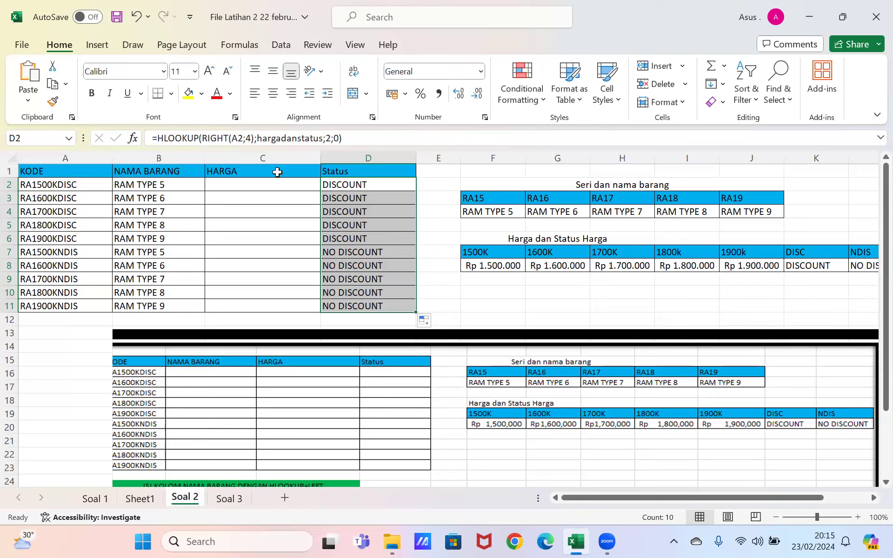
- Start an HLOOKUP formula in cell C2 of the HARGA column with a MID function on a2 as the lookup value
click(254, 186)
text(=hl)
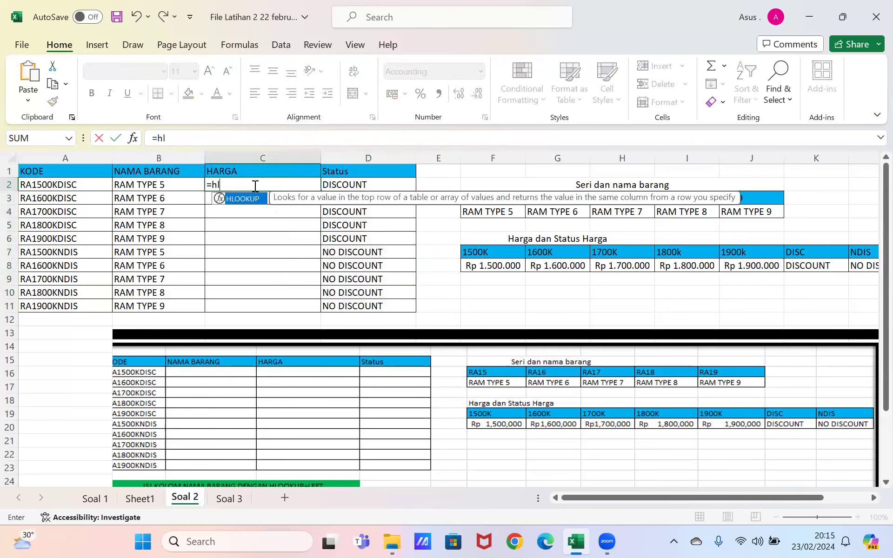
key(Tab)
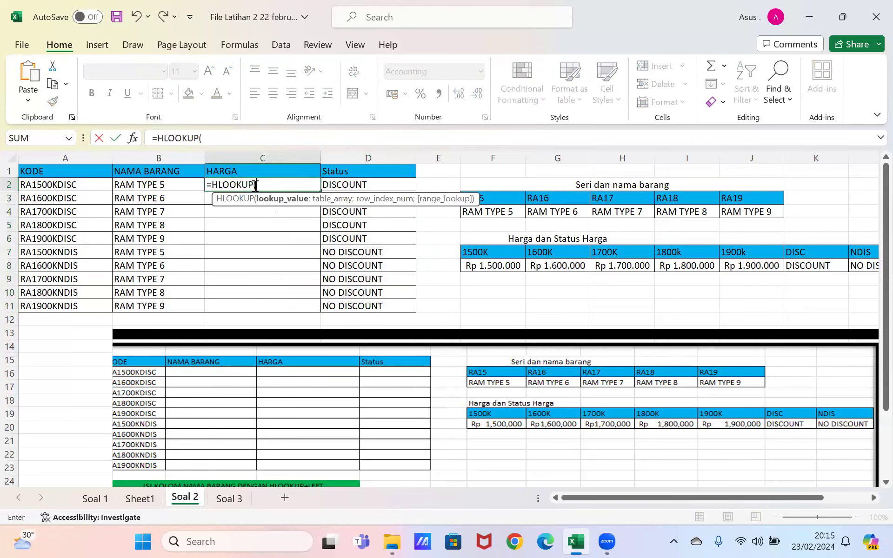
click(257, 135)
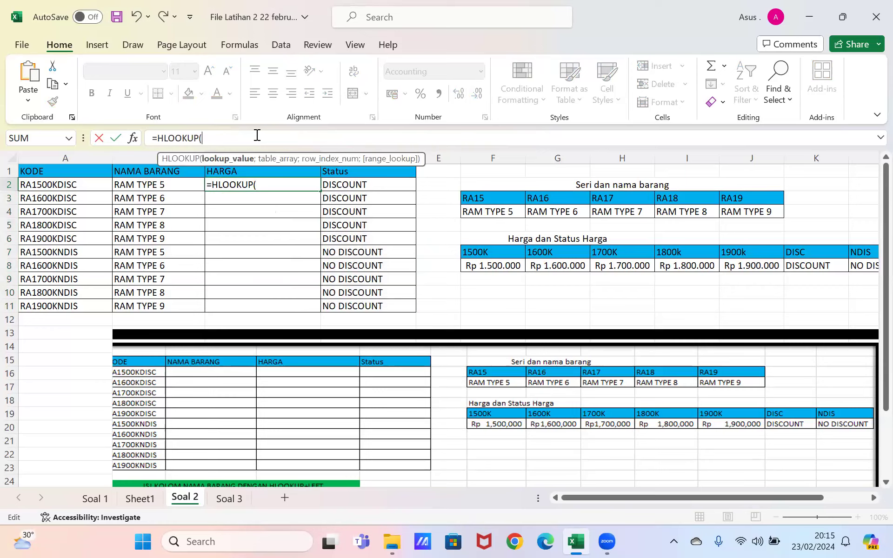
text(mi)
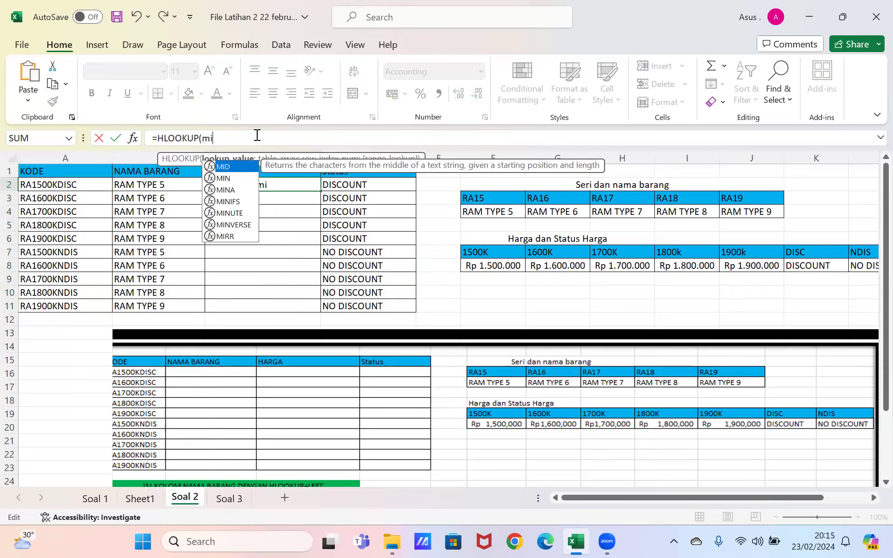
key(Tab)
text(a2)
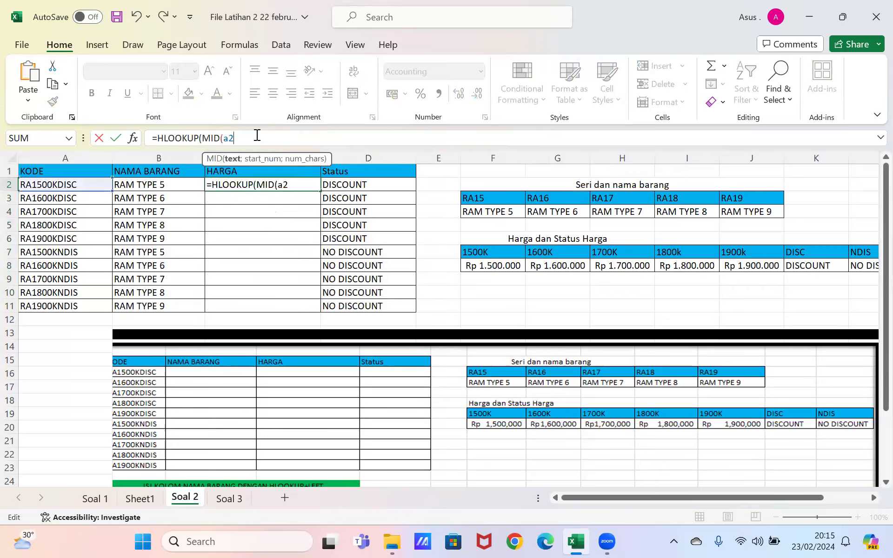
text(;)
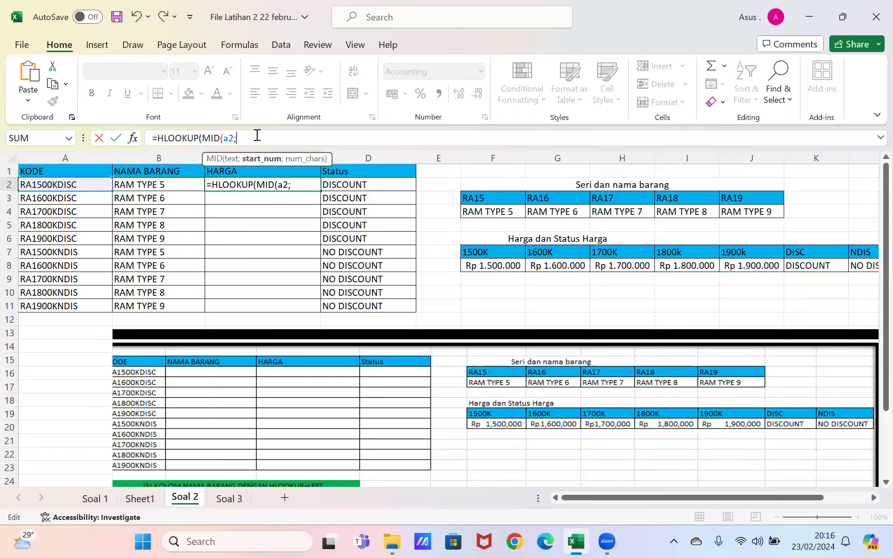
- Set the MID function in C2 to start at character 3 with 5 characters, and close its parenthesis
text(3;5)
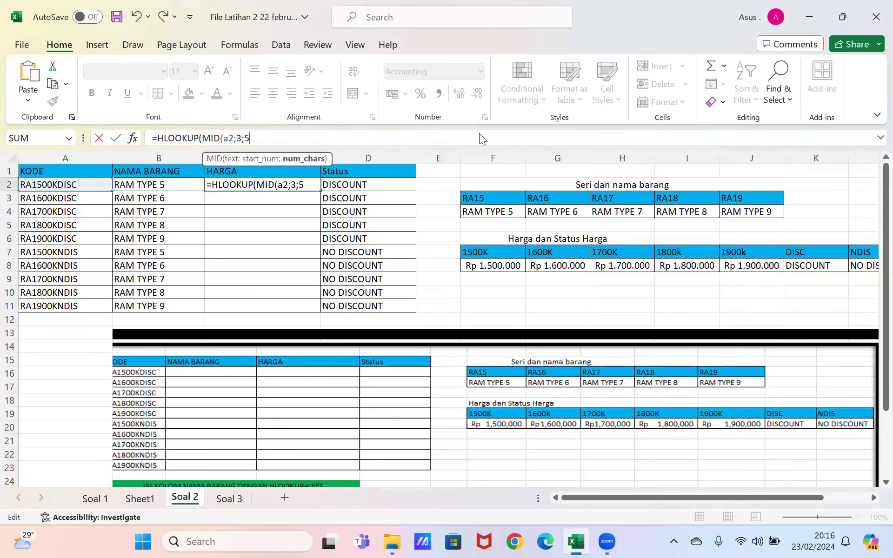
key(Return)
key(Return)
key(Return)
key(Return)
click(386, 137)
text();)
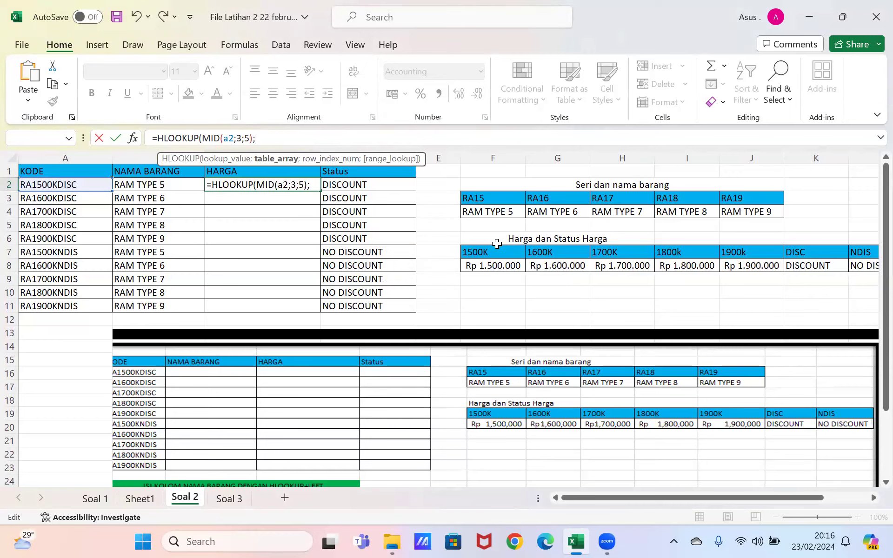
- Complete the C2 formula with table hargadanstatus, row index 2 and range lookup 0, and fill it down to C11
text(hargadanstatus;)
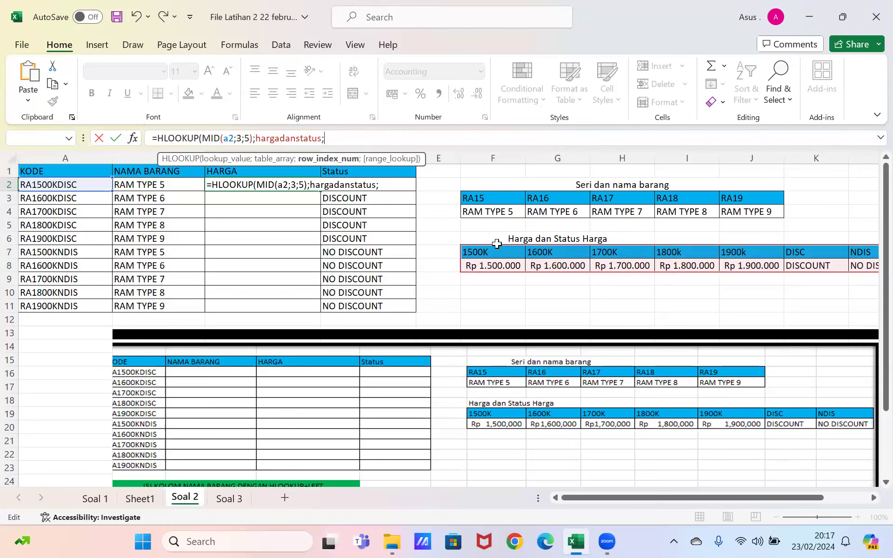
text(2;0)
key(Return)
key(Return)
click(312, 188)
drag(321, 192, 322, 312)
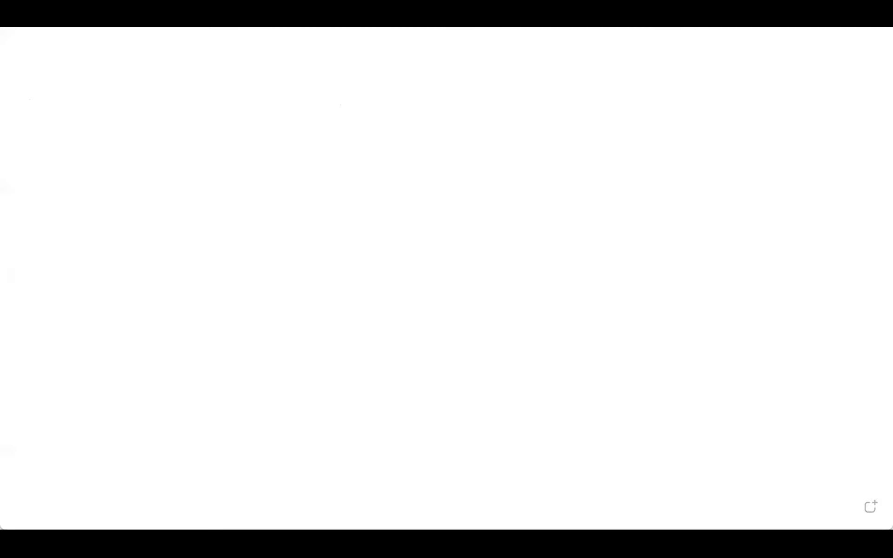
- Handwrite "RA1" near the upper edge of the blank whiteboard
drag(178, 98, 176, 68)
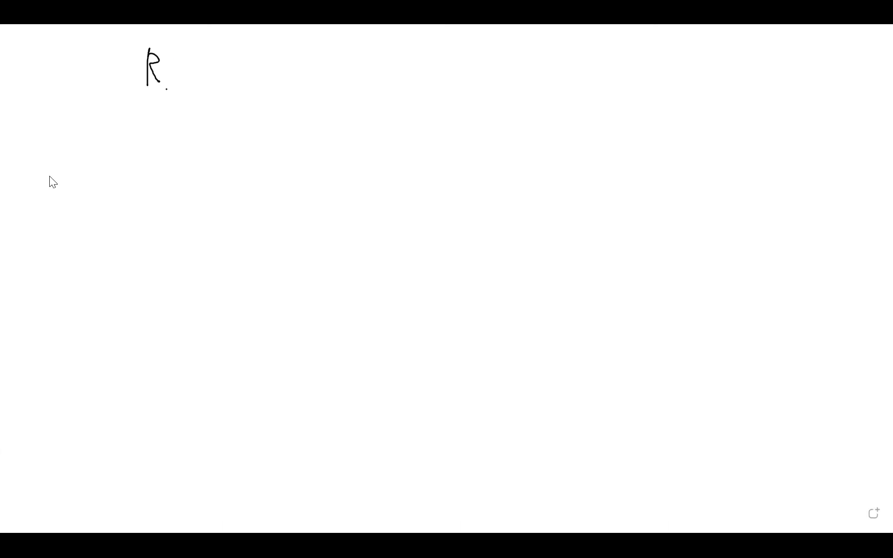
drag(166, 89, 174, 86)
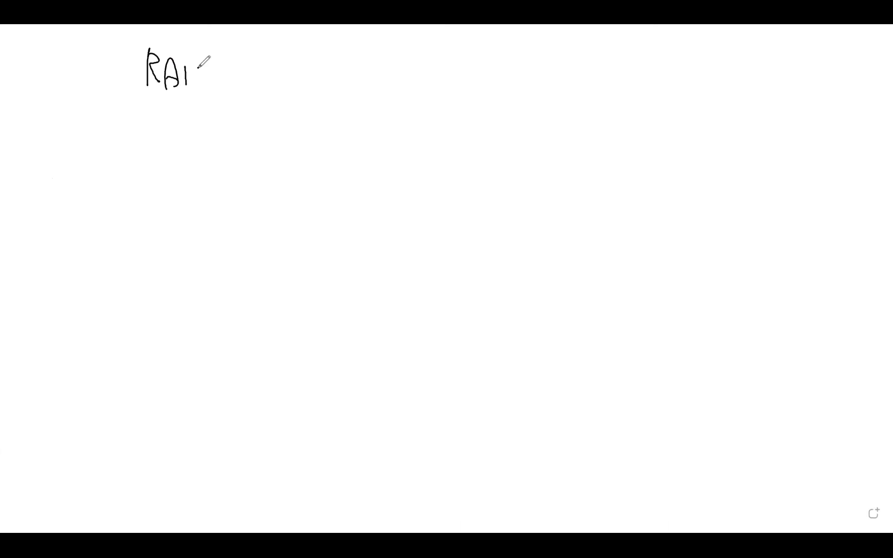
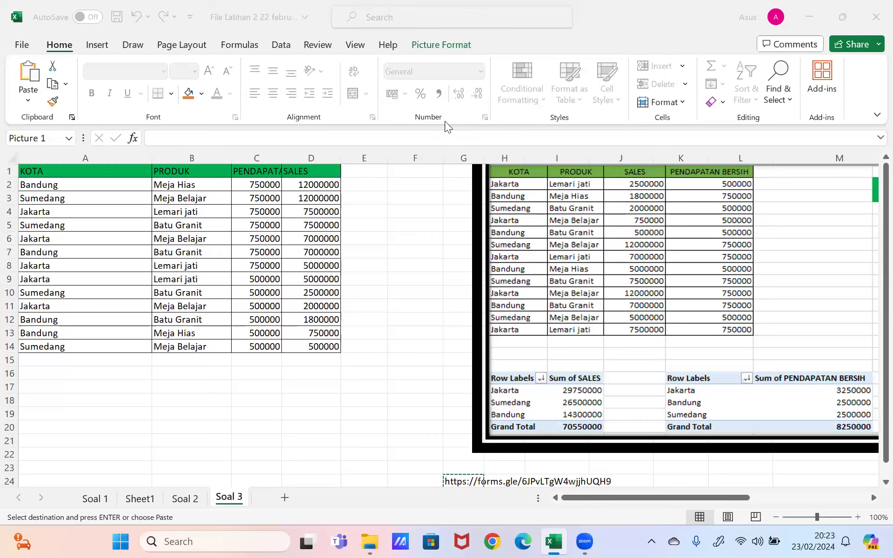
- Widen the PENDAPATAN BERSIH column to show its full header, and select the whole sales table A1:D14
drag(293, 160, 342, 179)
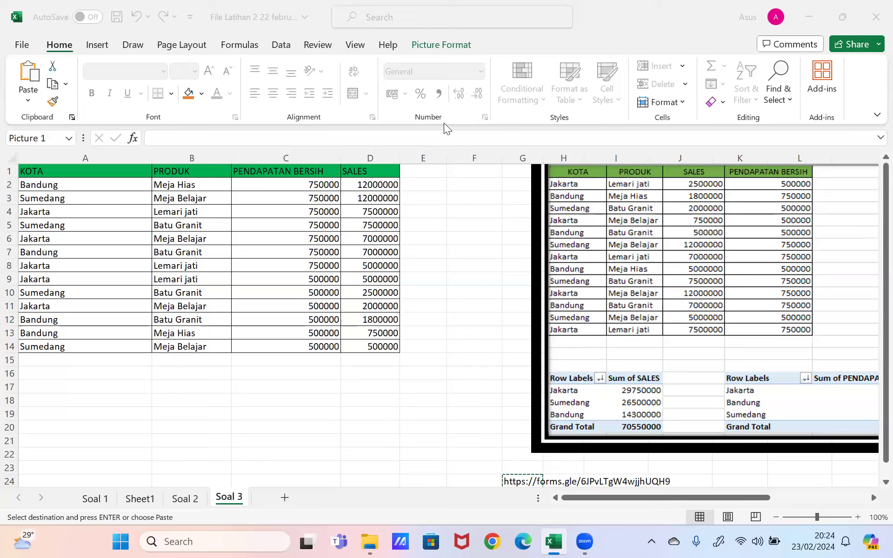
click(228, 237)
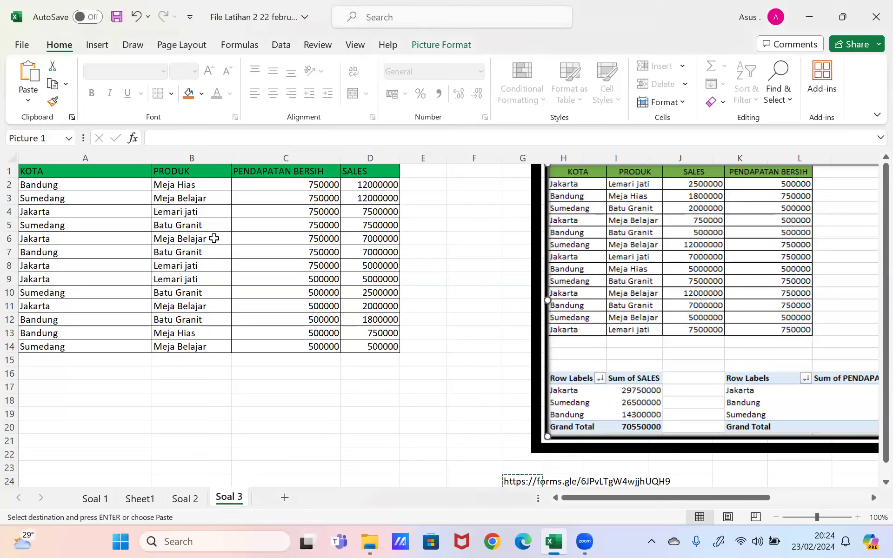
key(ctrl+a)
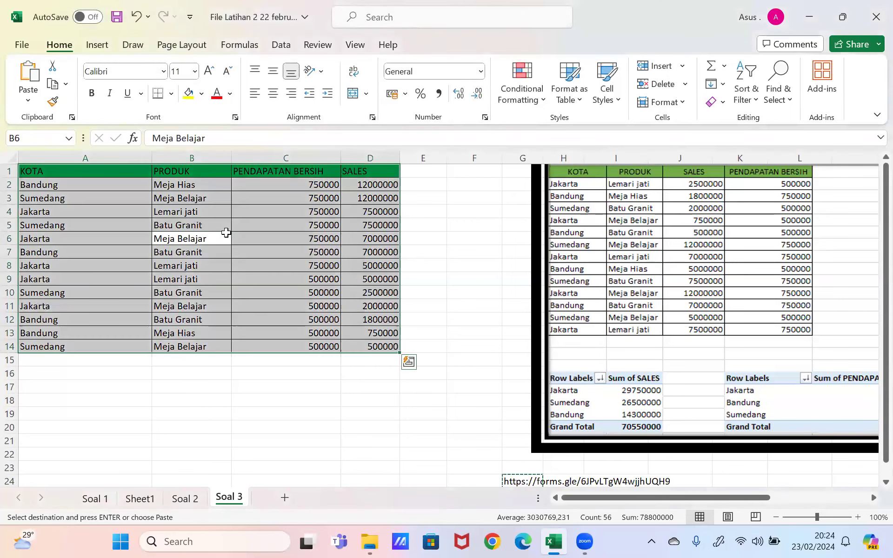
click(264, 210)
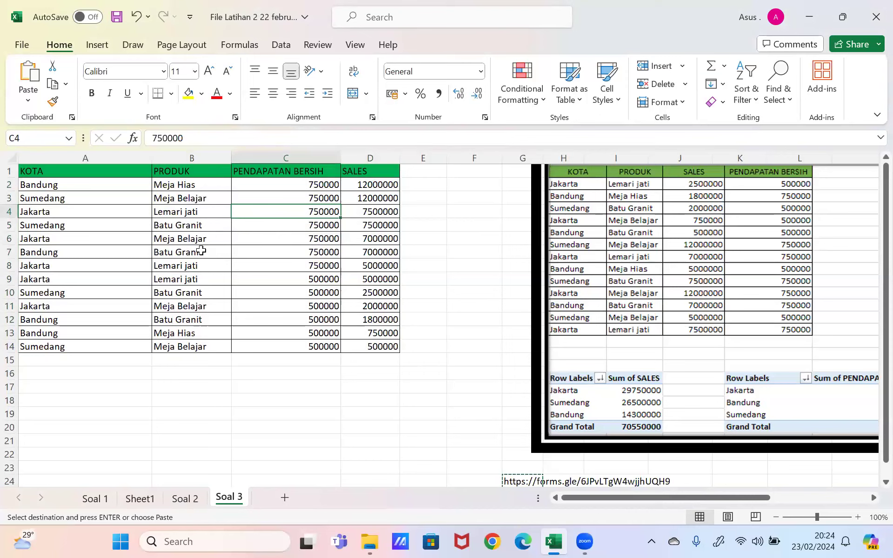
click(244, 264)
click(208, 252)
click(293, 240)
click(212, 240)
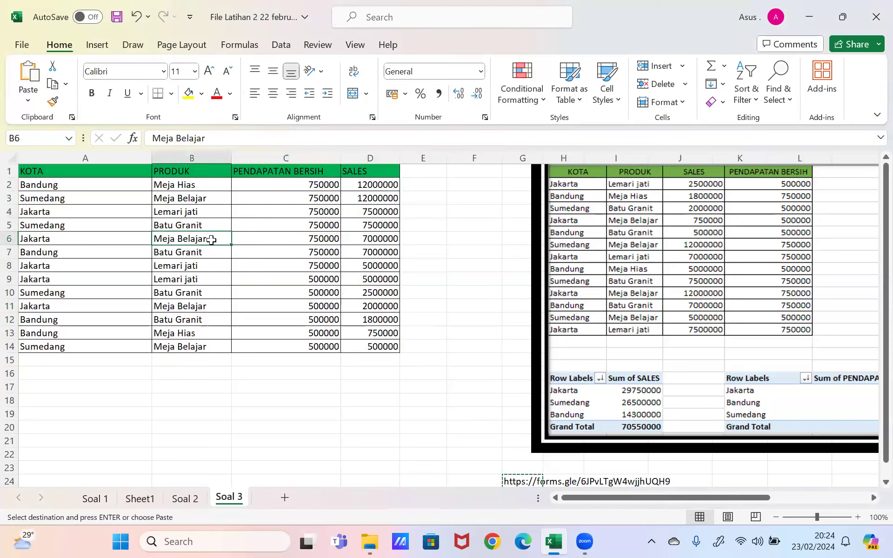
key(ctrl+a)
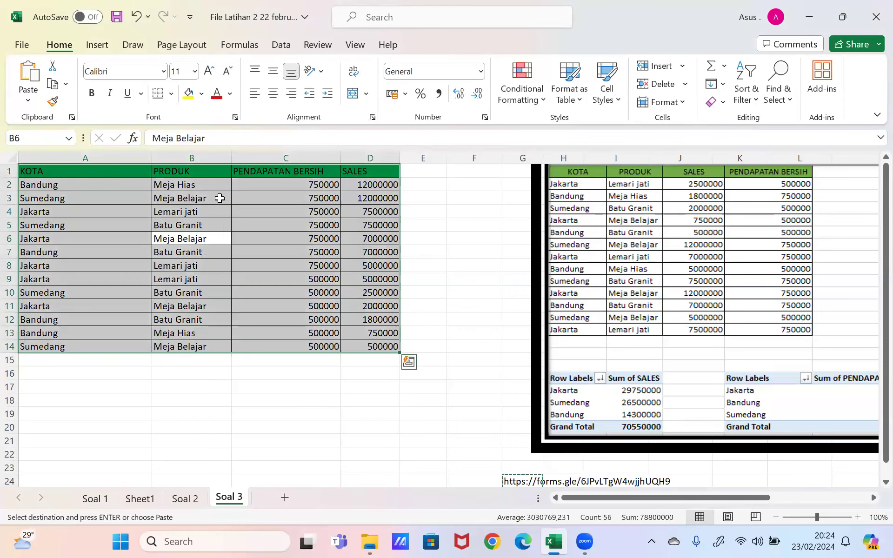
- Insert the recommended PivotTable "Sum of SALES by KOTA" from the selected sales table
click(103, 50)
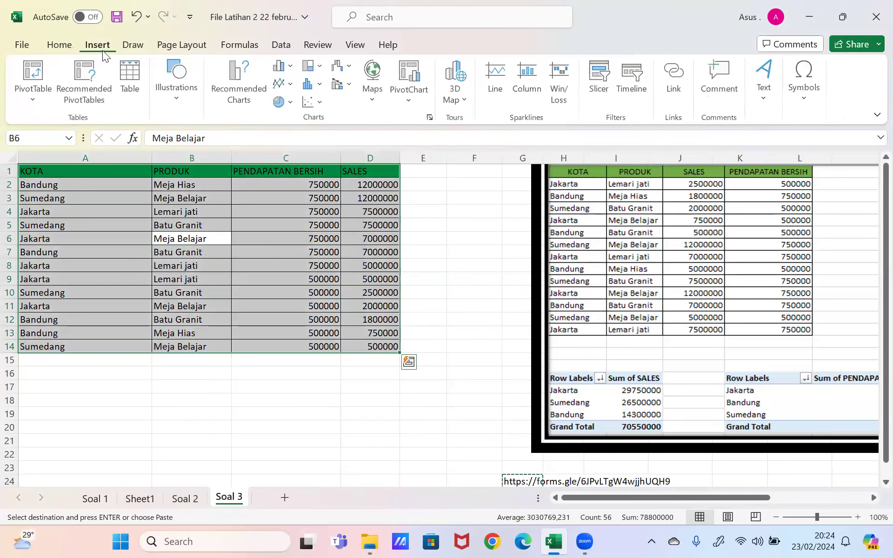
click(83, 77)
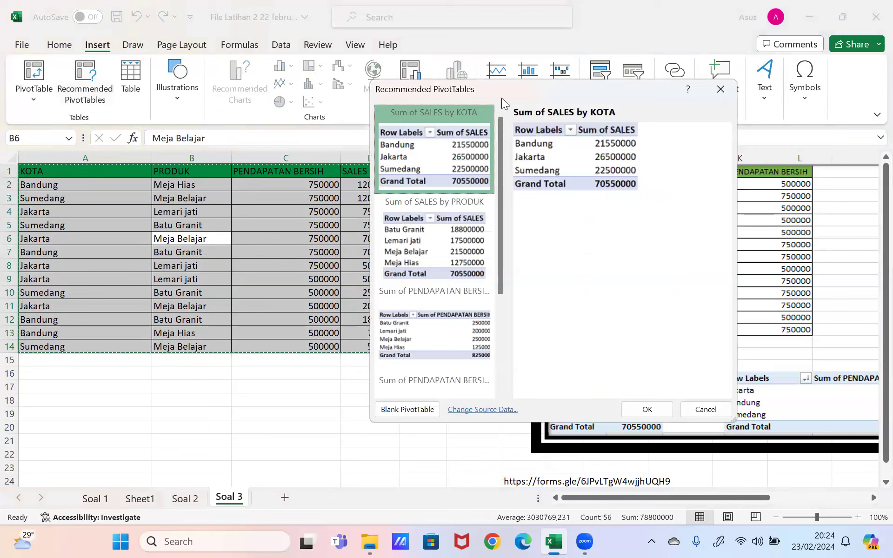
drag(476, 93, 308, 82)
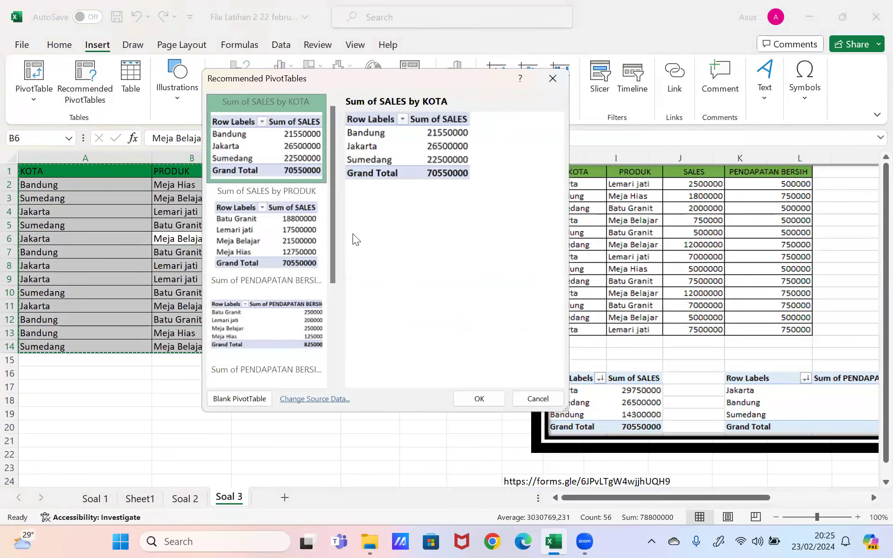
drag(331, 228, 357, 326)
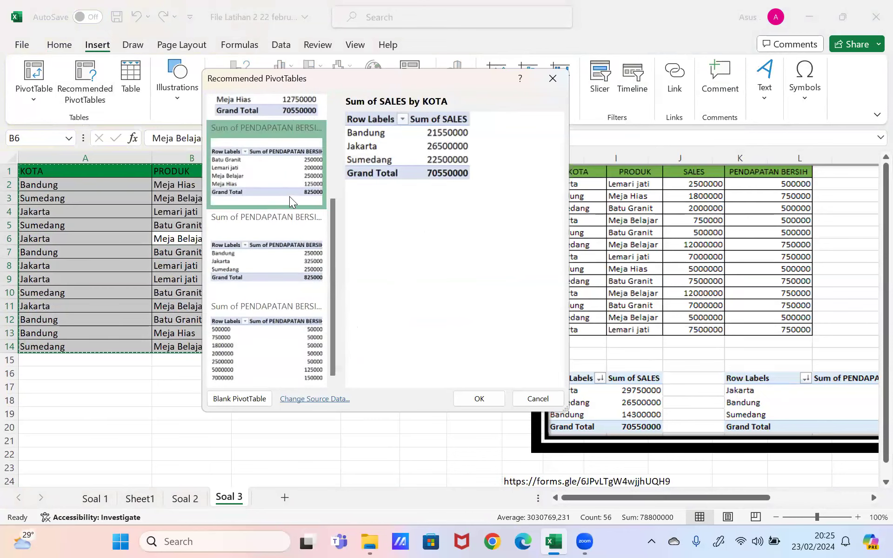
drag(334, 226, 335, 125)
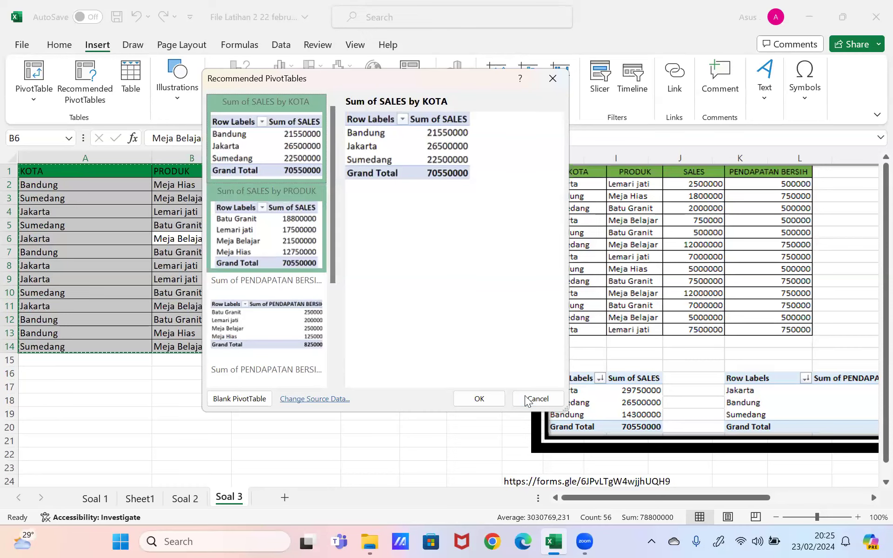
click(479, 399)
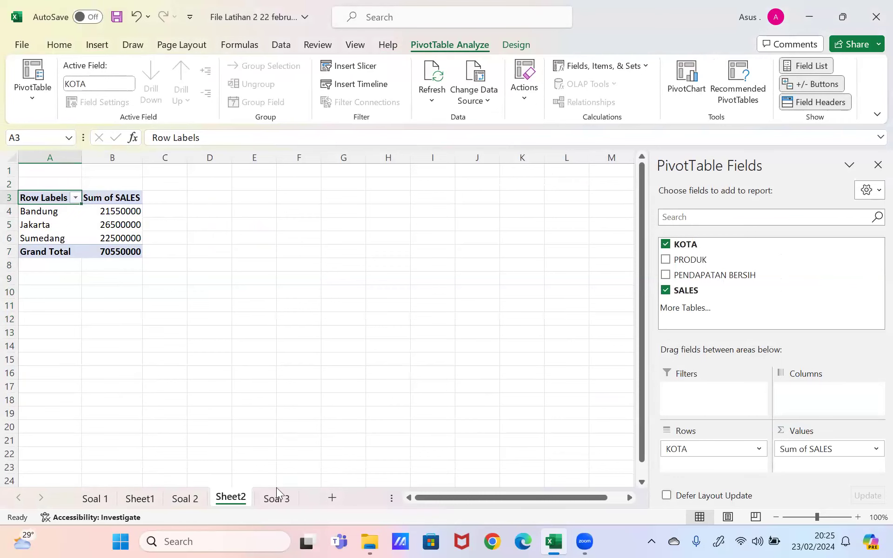
- Go back to the Soal 3 sheet and review the recommended PivotTables for its sales table without inserting one
click(277, 505)
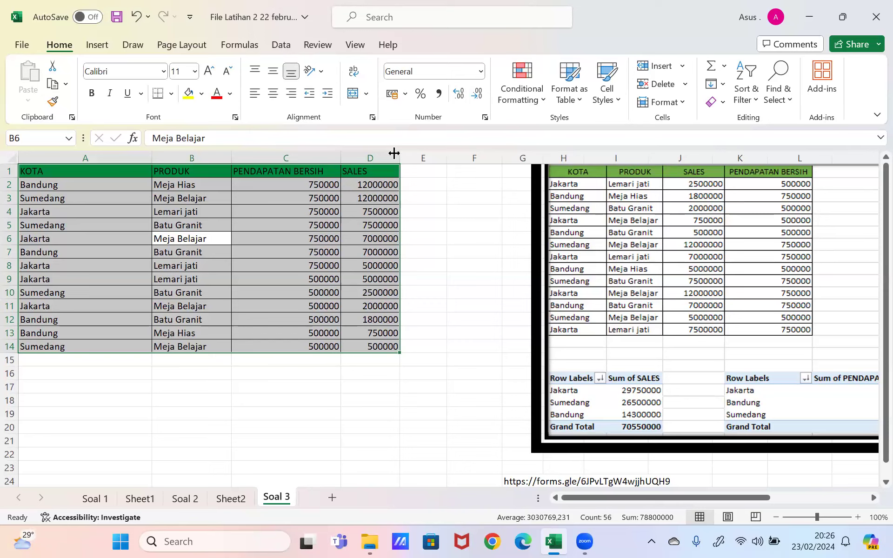
click(96, 44)
click(77, 92)
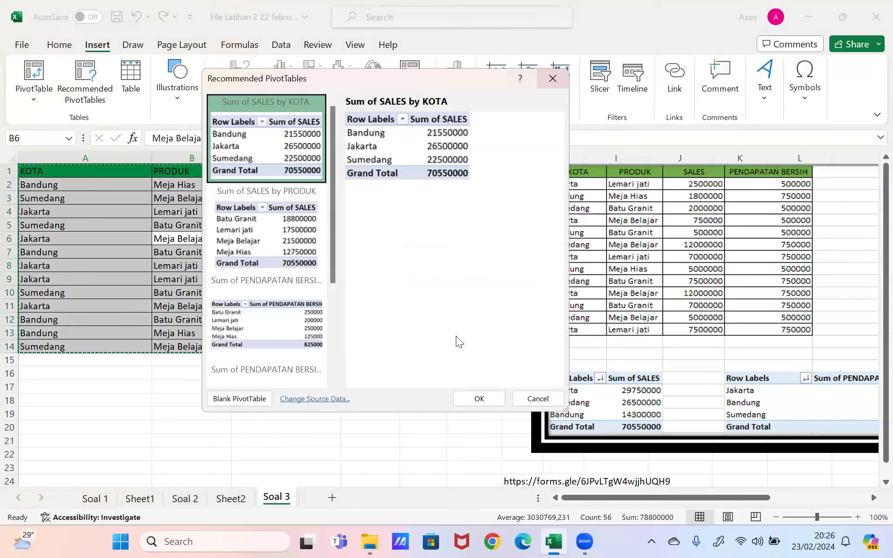
click(552, 79)
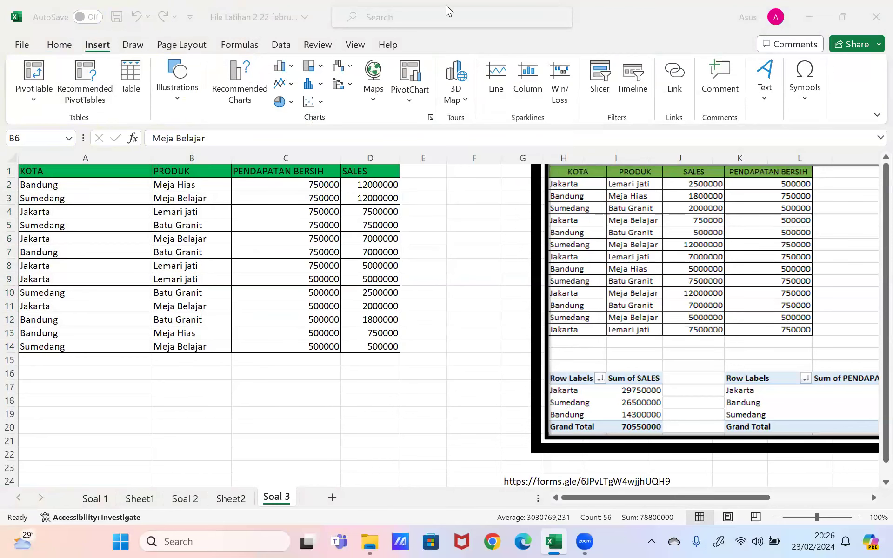
click(93, 90)
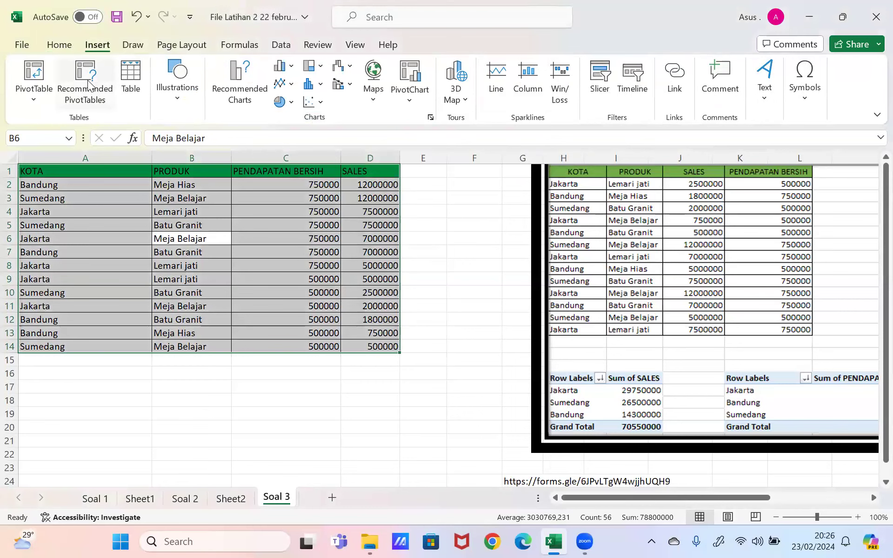
click(84, 94)
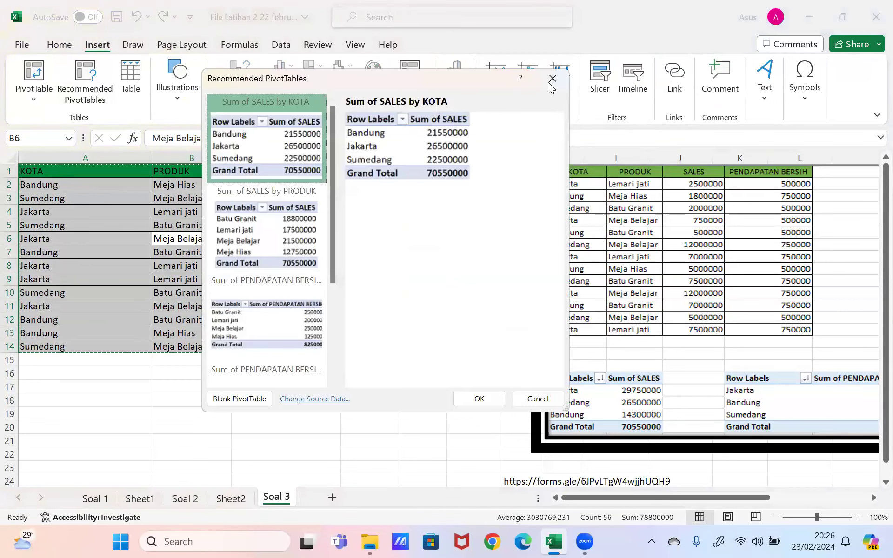
click(552, 79)
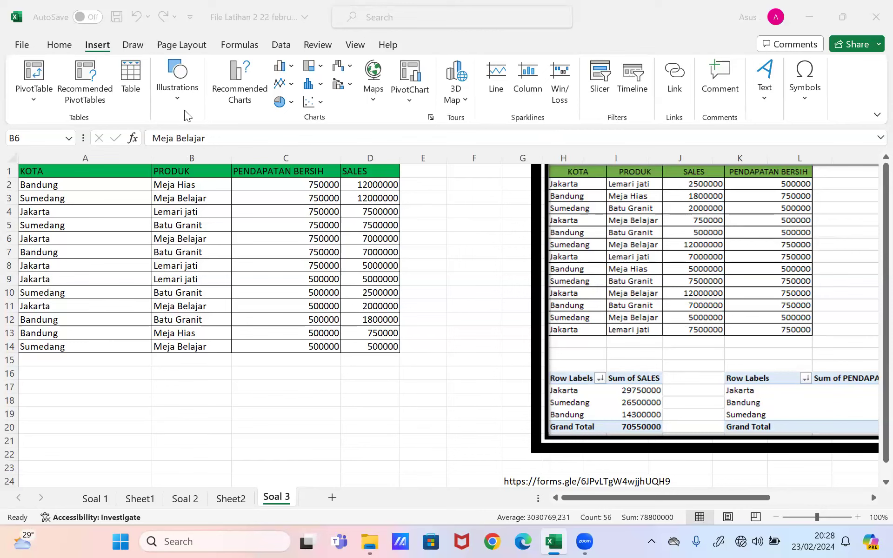
- Start a PivotTable from the Soal 3 range A1:D14 and try the Existing Worksheet and New Worksheet placement options
key(ctrl+a)
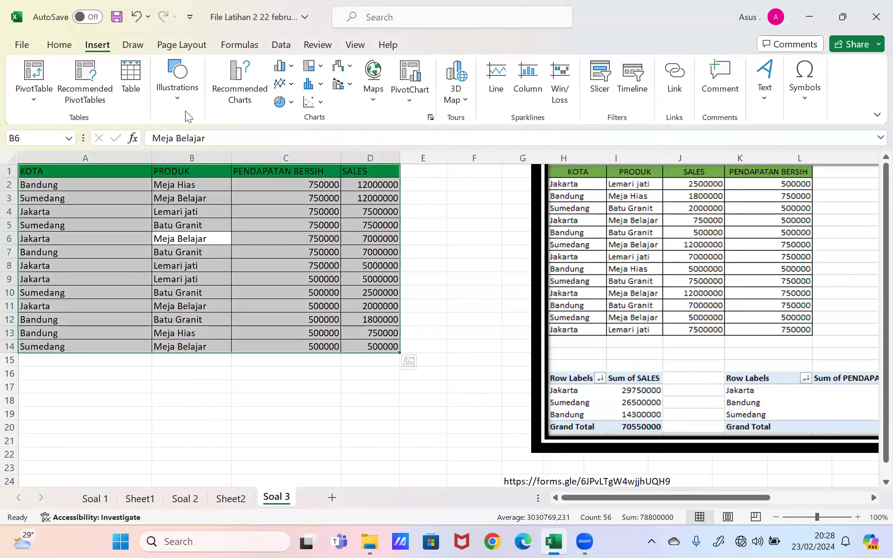
click(36, 74)
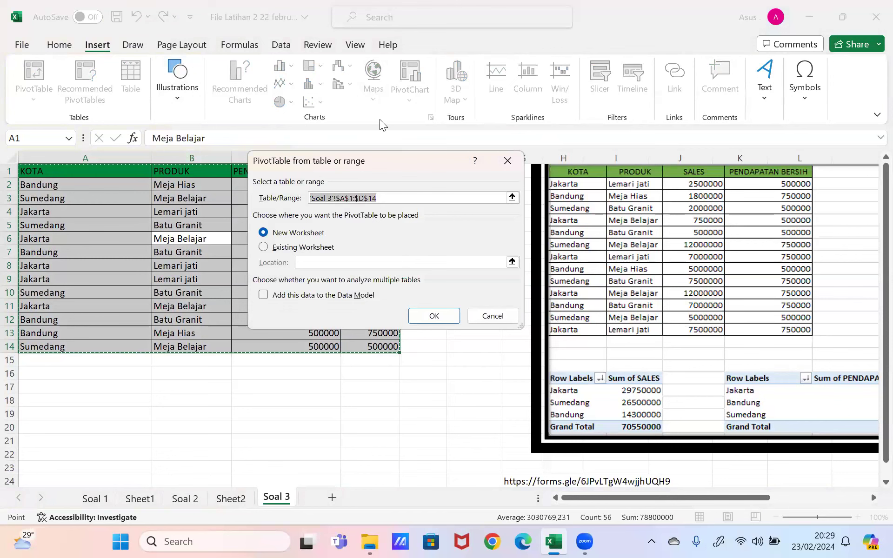
drag(329, 161, 380, 77)
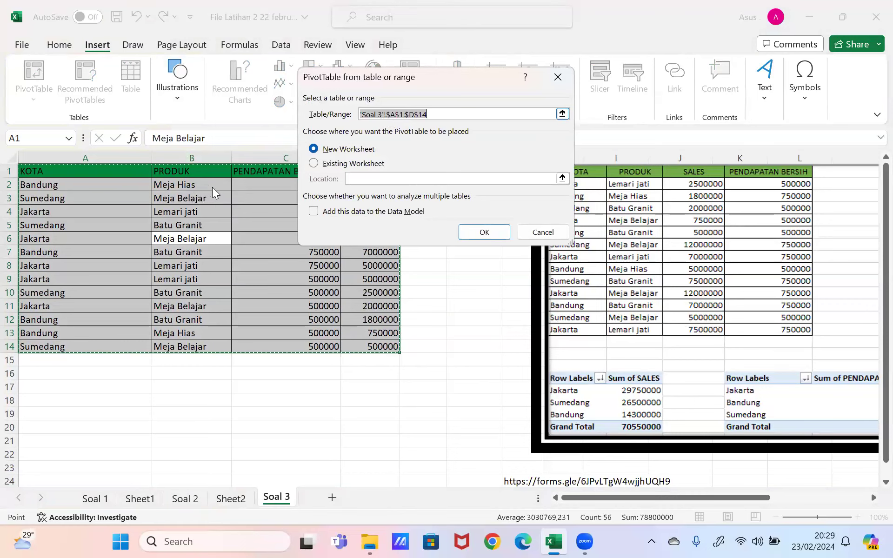
drag(344, 78, 233, 115)
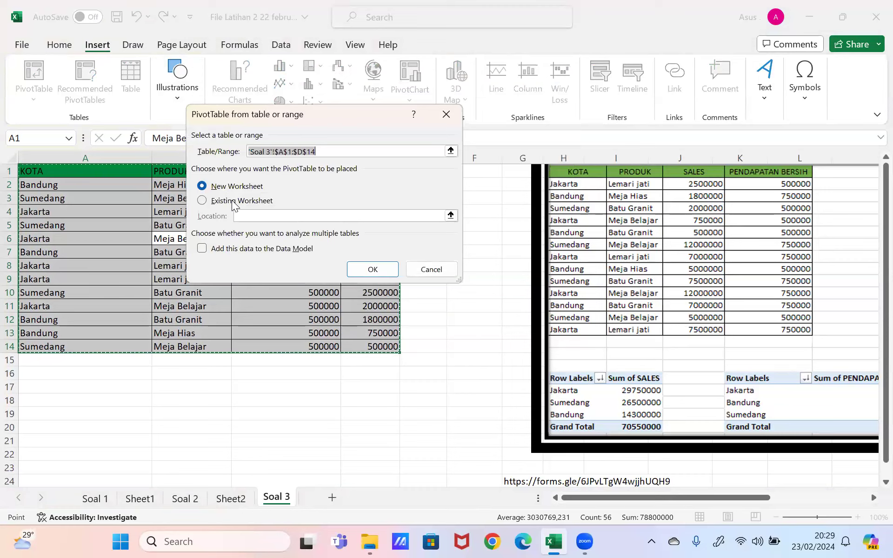
key(Tab)
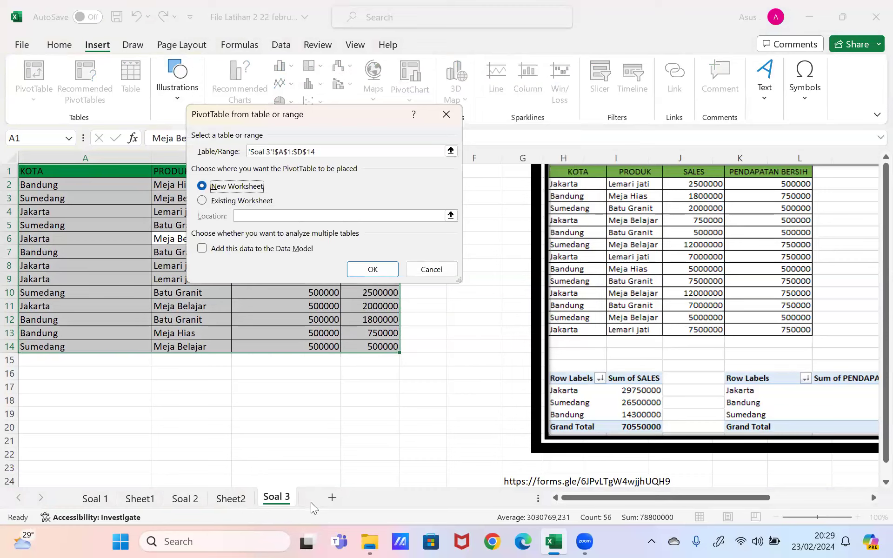
click(203, 200)
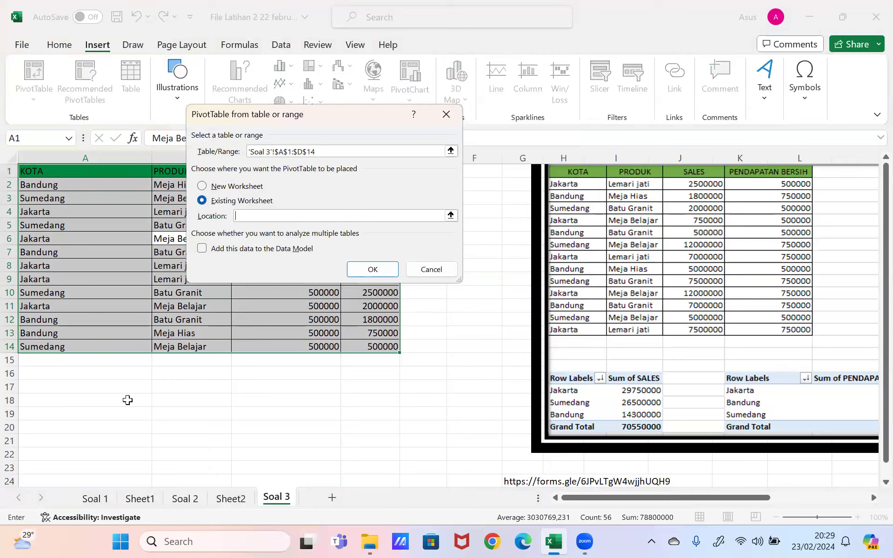
click(203, 187)
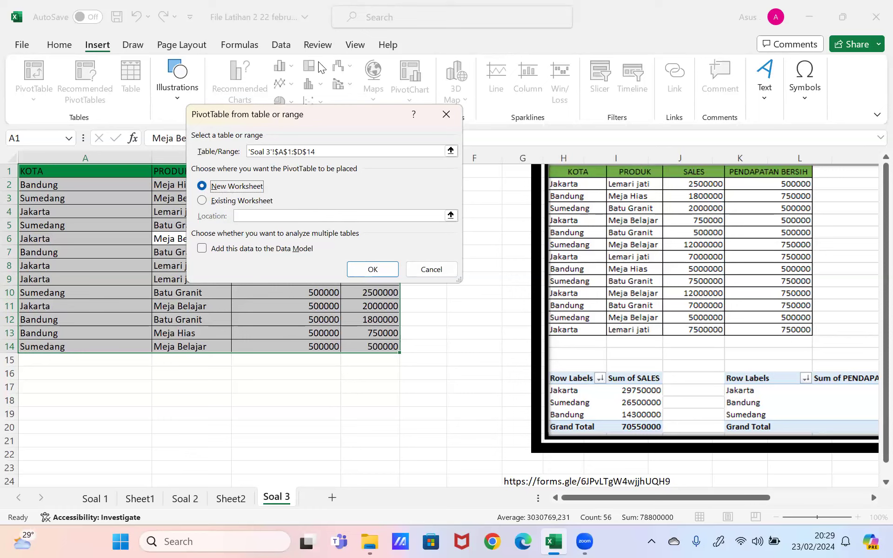
click(574, 137)
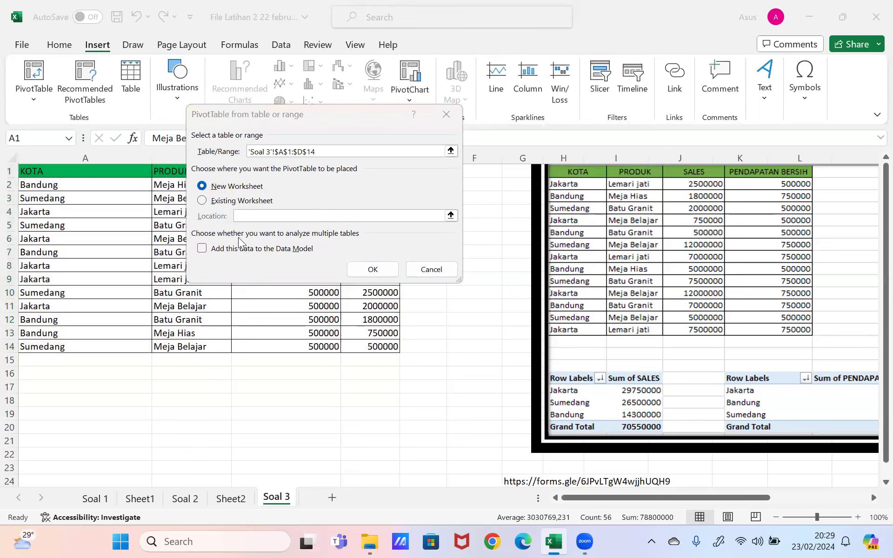
- Place the PivotTable on the existing worksheet with the location Soal 3 A18:D22 and create it
click(203, 200)
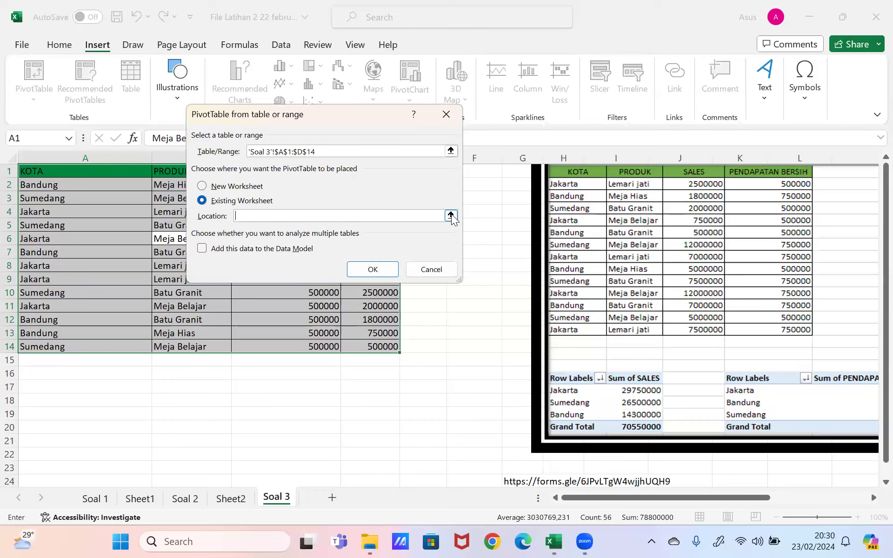
click(450, 216)
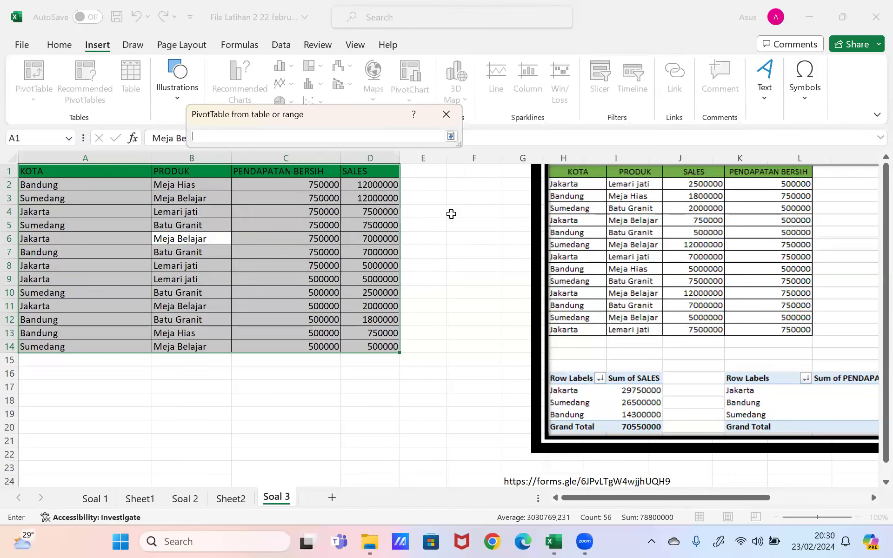
drag(102, 399, 368, 422)
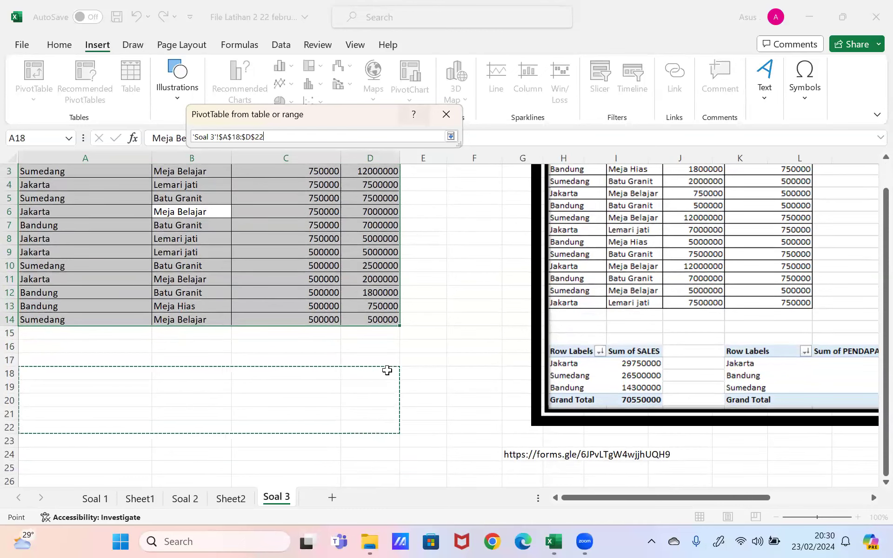
click(450, 136)
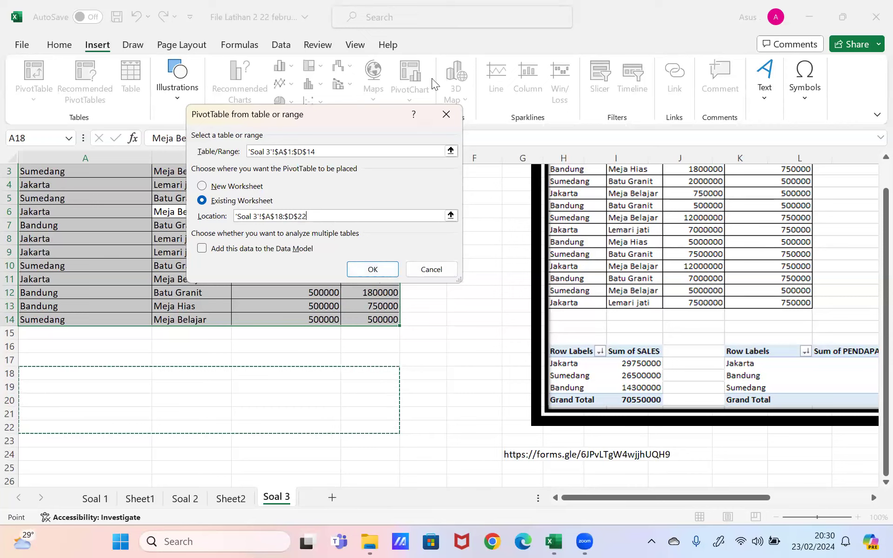
key(Return)
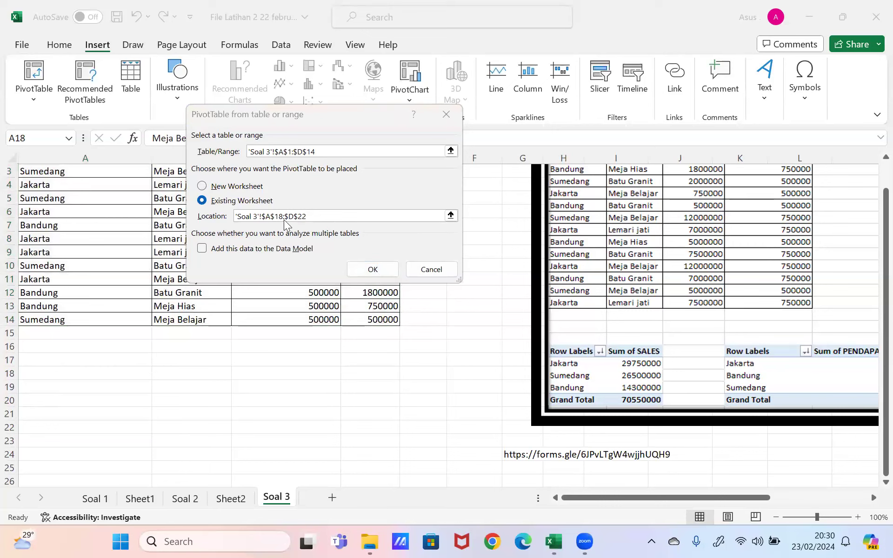
click(202, 186)
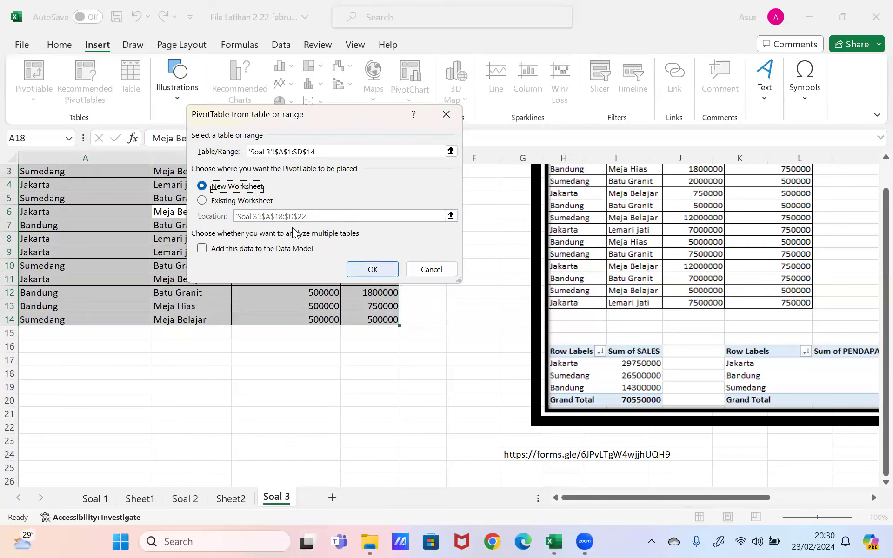
click(202, 200)
key(Return)
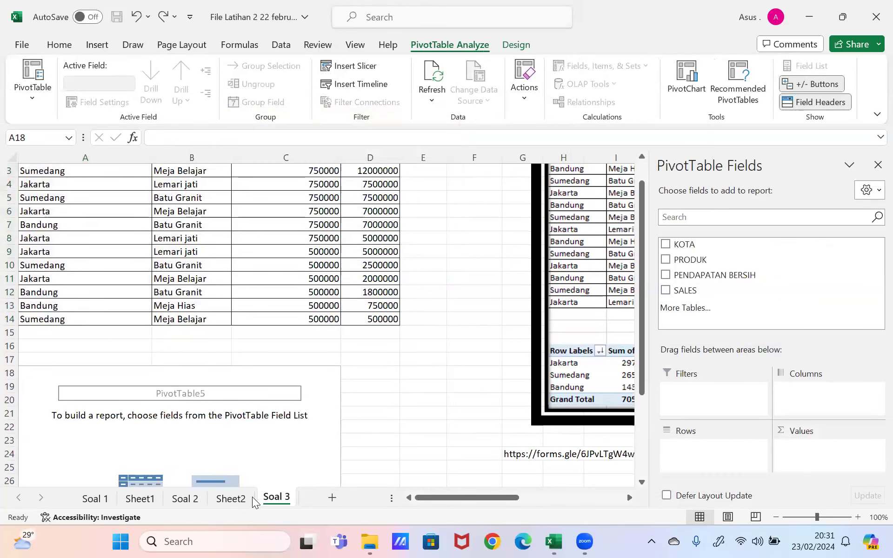
- Create a blank PivotTable on a new worksheet from the whole sales table on the Soal 3 sheet
click(165, 280)
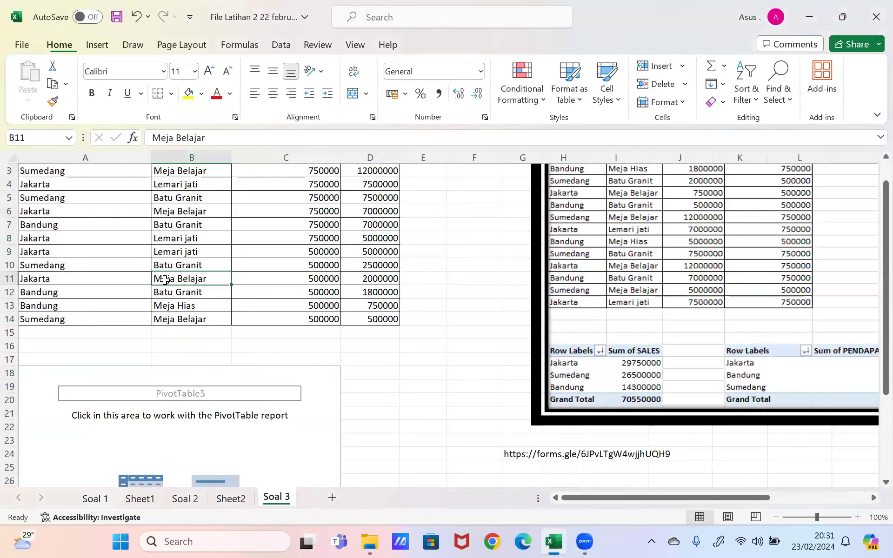
key(ctrl+a)
click(99, 45)
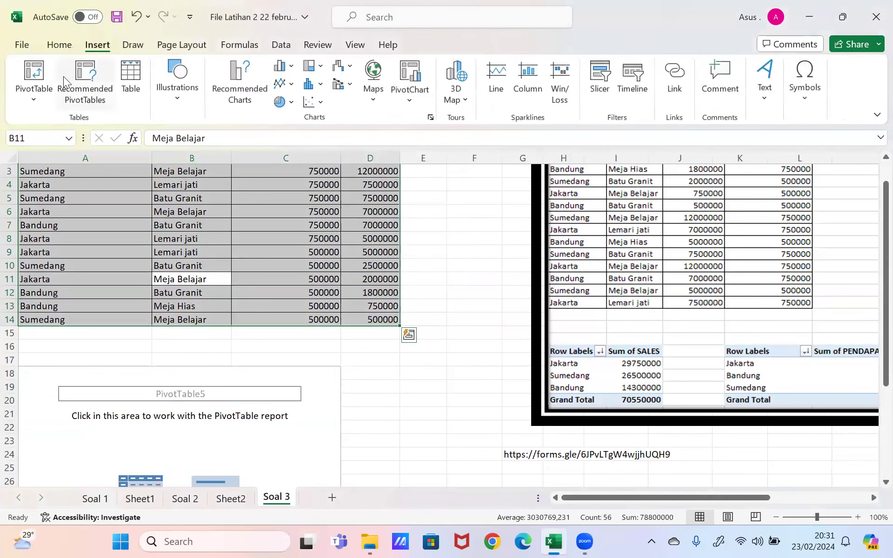
click(380, 270)
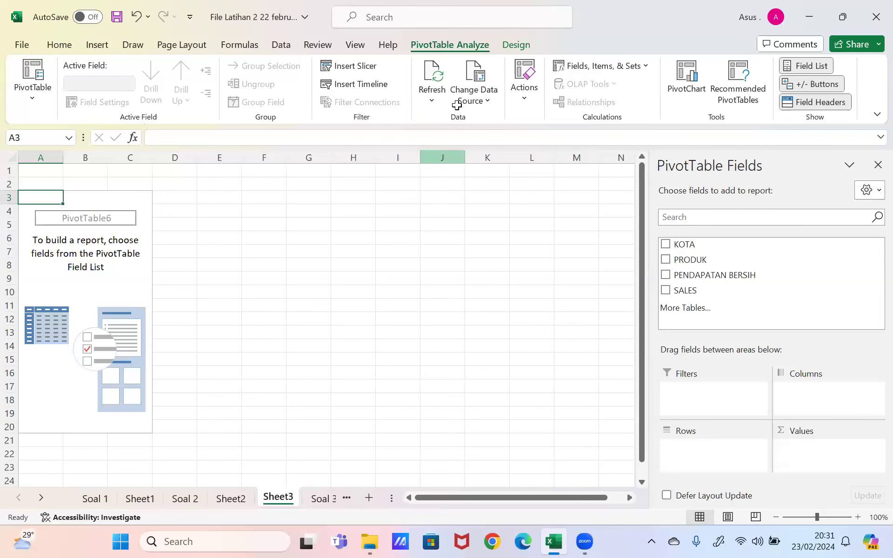
- Return to the Soal 3 sheet and select the empty PivotTable below the sales table to show its field list
click(326, 498)
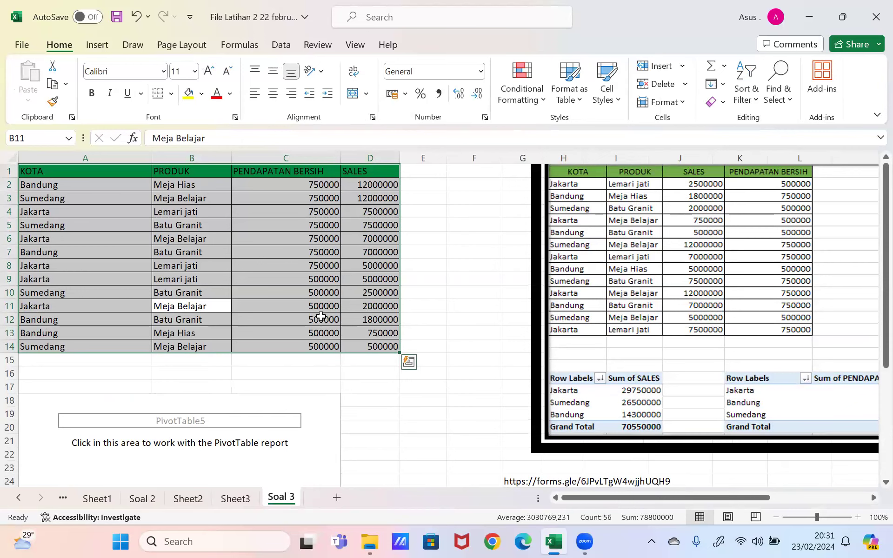
drag(872, 345, 871, 410)
click(313, 373)
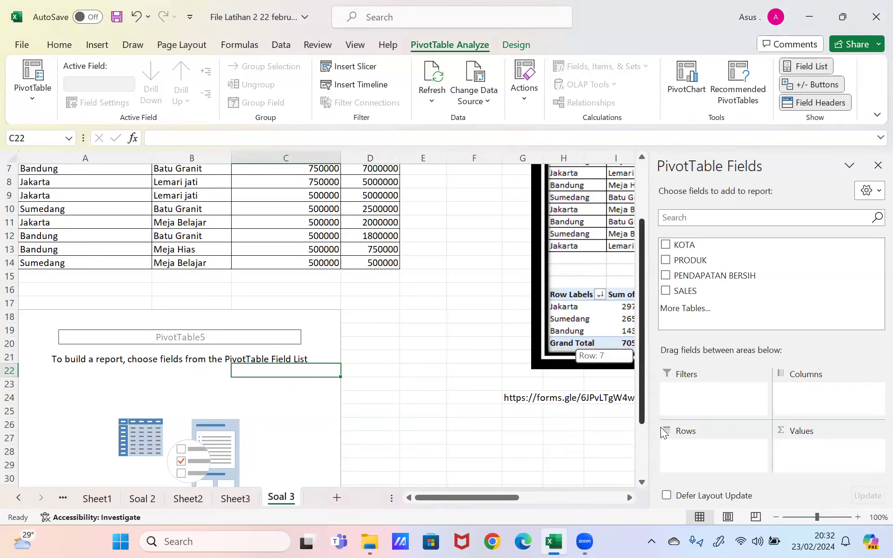
scroll(645, 376, down, 2)
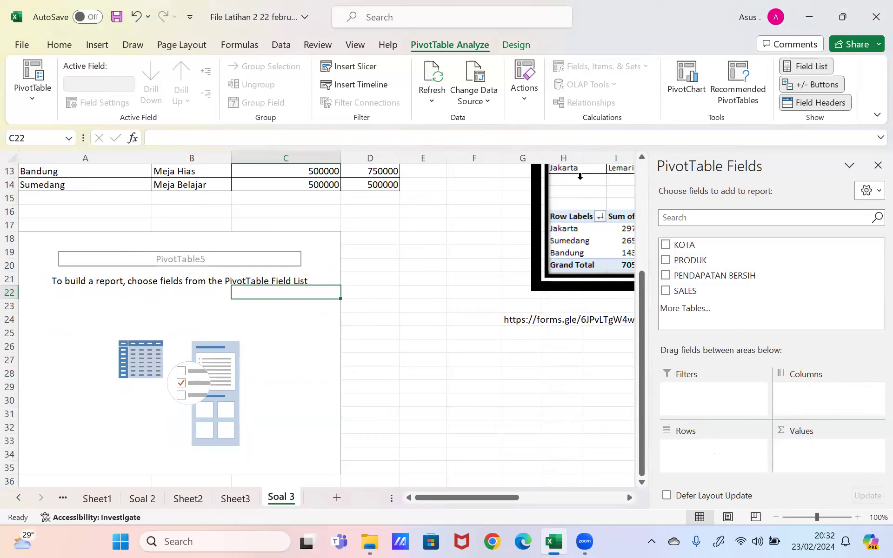
click(514, 85)
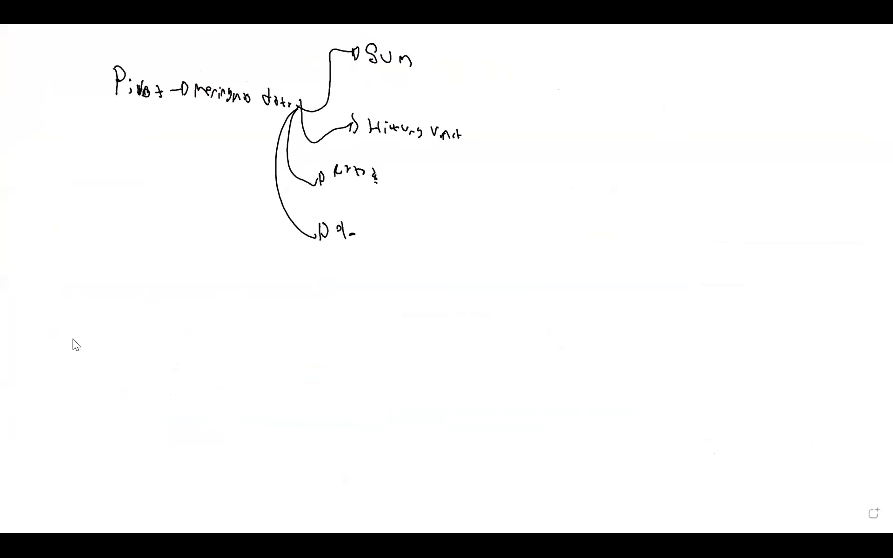
mouse_move(149, 77)
mouse_down()
mouse_move(123, 235)
mouse_move(447, 391)
mouse_up()
key(ctrl+z)
mouse_move(163, 31)
mouse_down()
mouse_move(143, 477)
mouse_move(136, 472)
mouse_up()
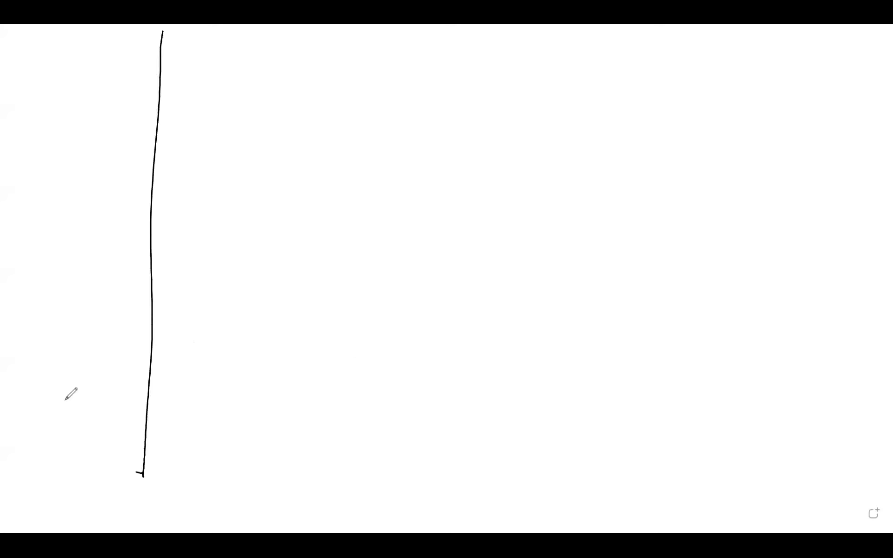
key(ctrl+z)
mouse_move(206, 71)
mouse_down()
mouse_move(685, 423)
mouse_move(870, 425)
mouse_move(863, 119)
mouse_up()
key(ctrl+z)
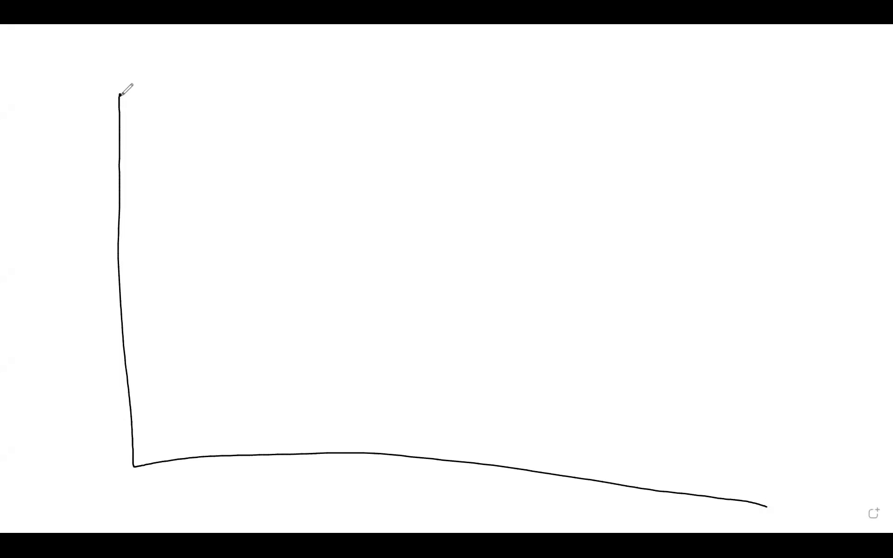
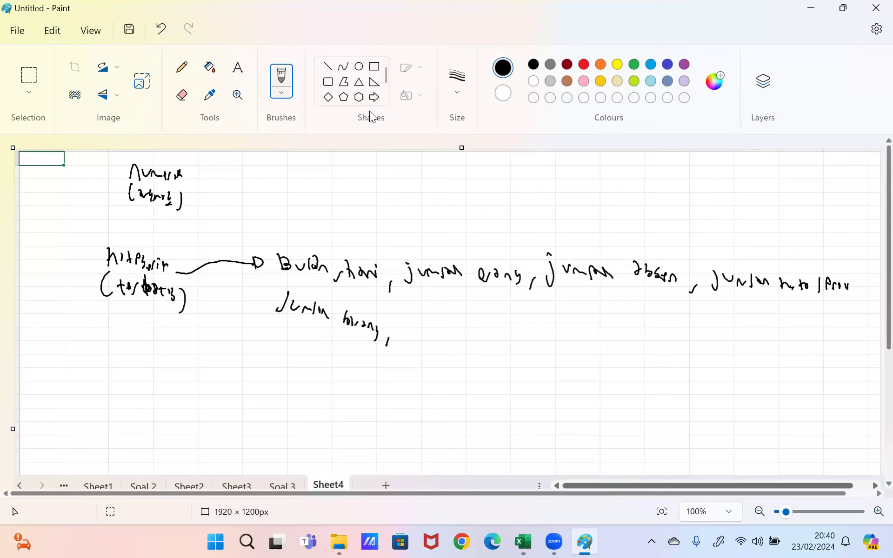
- In Paint, handwrite two more comma-separated examples in black after "jumlah barang" in the kategorik list
drag(400, 324, 431, 331)
drag(436, 331, 432, 339)
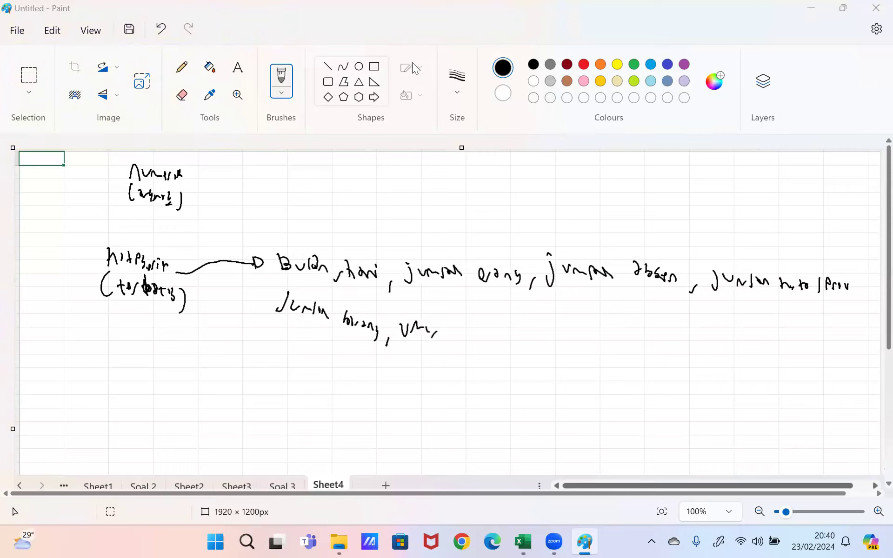
drag(456, 341, 450, 354)
mouse_move(463, 331)
mouse_down()
mouse_move(461, 353)
mouse_move(471, 350)
mouse_up()
drag(471, 342, 502, 361)
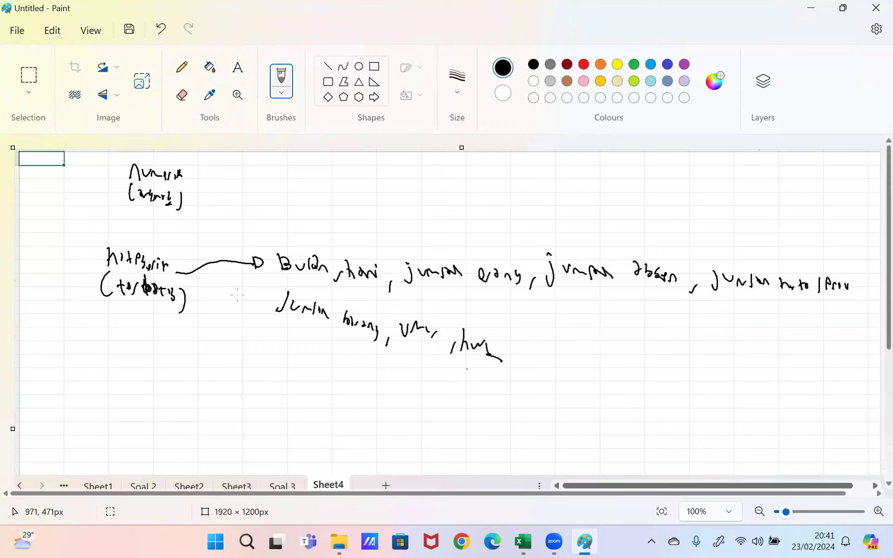
- Draw an arrow from the numerik heading and handwrite the examples uang, suhu, berat badan and one closing entry
drag(197, 186, 275, 175)
mouse_move(280, 169)
mouse_down()
mouse_move(284, 183)
mouse_move(304, 189)
mouse_move(312, 202)
mouse_up()
mouse_move(342, 182)
mouse_down()
mouse_move(328, 192)
mouse_move(372, 188)
mouse_move(390, 204)
mouse_up()
drag(408, 178, 415, 198)
drag(422, 205, 437, 199)
drag(444, 197, 480, 214)
drag(485, 207, 505, 215)
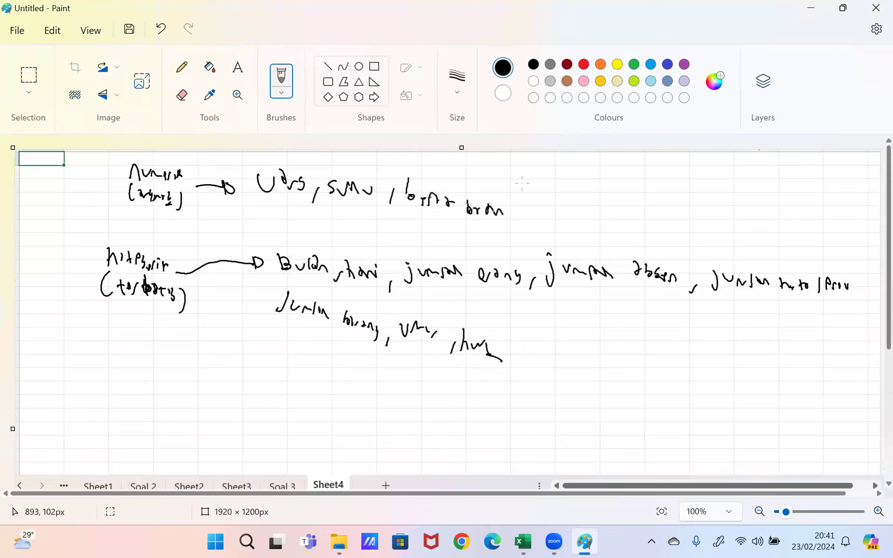
drag(526, 211, 519, 226)
mouse_move(549, 190)
mouse_down()
mouse_move(540, 207)
mouse_move(570, 203)
mouse_up()
- In green, outline the kategorik heading, draw an arrow out of the outline and handwrite "Rows" and "Kolumn" beside it
click(668, 65)
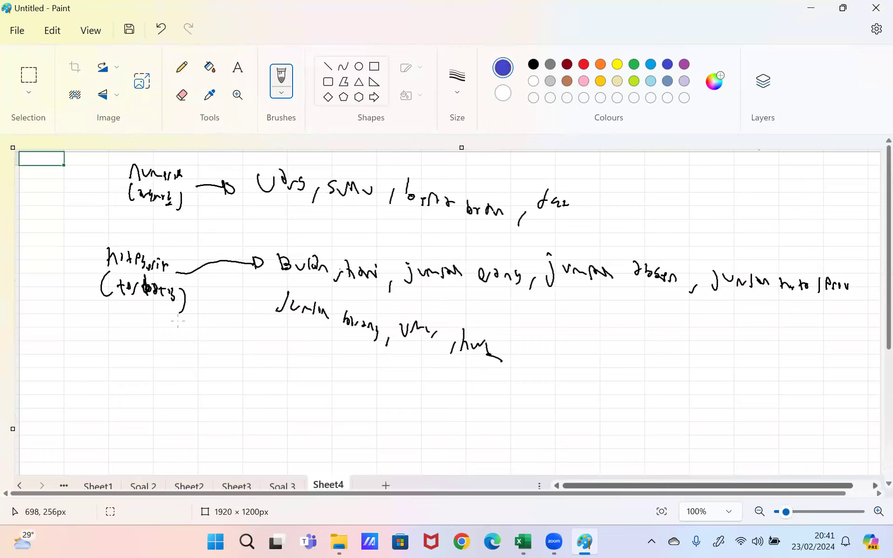
click(635, 65)
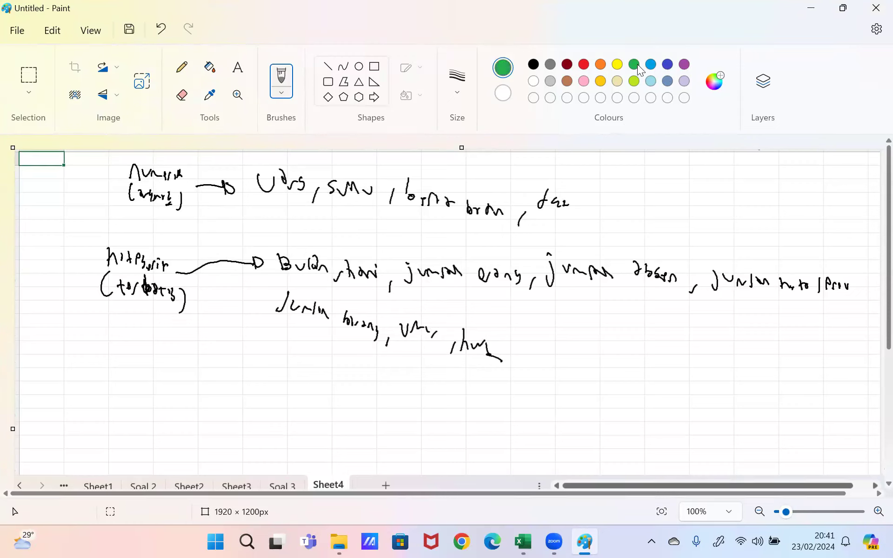
mouse_move(87, 249)
mouse_down()
mouse_move(80, 314)
mouse_move(224, 264)
mouse_move(72, 247)
mouse_up()
mouse_move(117, 328)
mouse_down()
mouse_move(112, 395)
mouse_move(153, 403)
mouse_up()
mouse_move(159, 409)
mouse_down()
mouse_move(166, 408)
mouse_move(159, 388)
mouse_up()
mouse_move(236, 396)
mouse_down()
mouse_move(241, 374)
mouse_move(260, 394)
mouse_up()
mouse_move(271, 387)
mouse_down()
mouse_move(273, 399)
mouse_move(297, 401)
mouse_move(288, 409)
mouse_up()
mouse_move(257, 409)
mouse_down()
mouse_move(254, 435)
mouse_move(279, 435)
mouse_up()
mouse_move(286, 435)
mouse_down()
mouse_move(317, 431)
mouse_move(327, 441)
mouse_up()
- In purple, draw an arrow from the end of the numerik list and handwrite "VALUE" at its tip
click(686, 66)
mouse_move(584, 204)
mouse_down()
mouse_move(599, 191)
mouse_move(697, 205)
mouse_up()
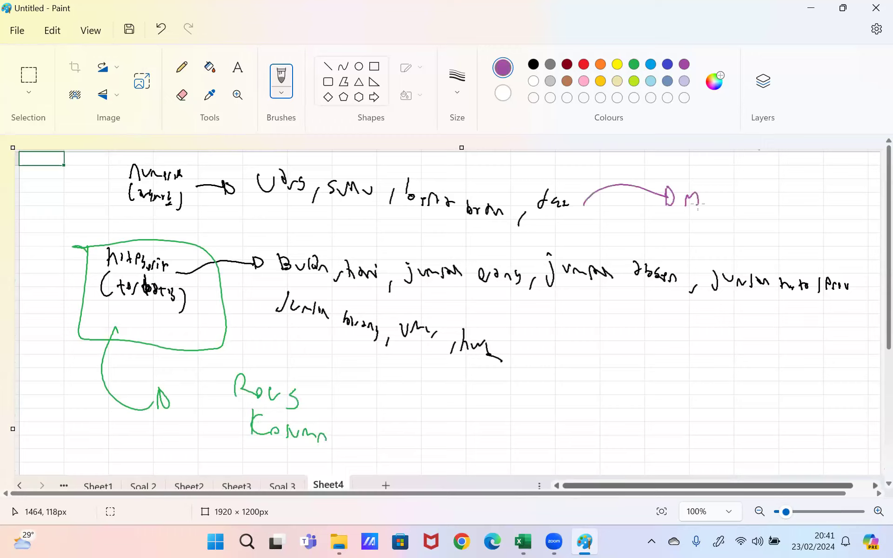
key(ctrl+z)
drag(692, 188, 714, 188)
drag(714, 230, 752, 232)
drag(772, 217, 778, 232)
mouse_move(782, 227)
mouse_down()
mouse_move(784, 242)
mouse_move(791, 226)
mouse_up()
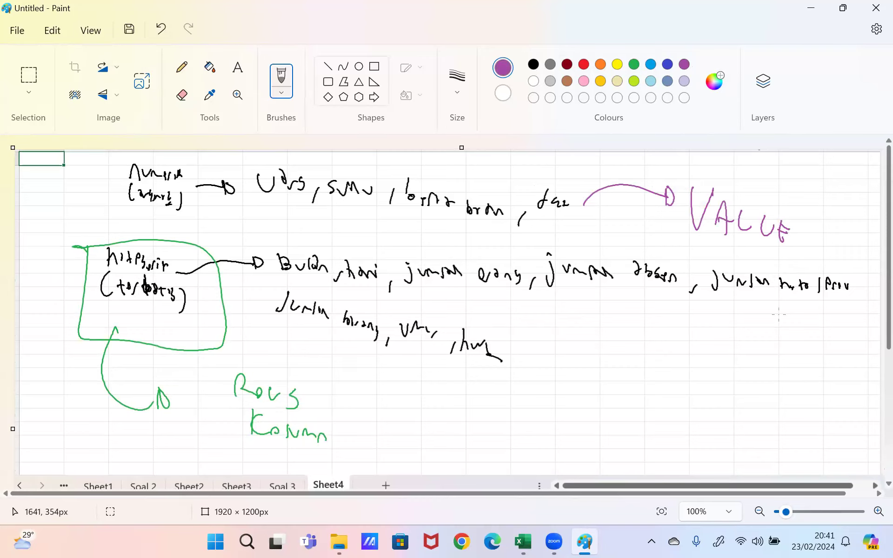
- Switch back to the Excel workbook and open its Soal 3 sheet
click(523, 541)
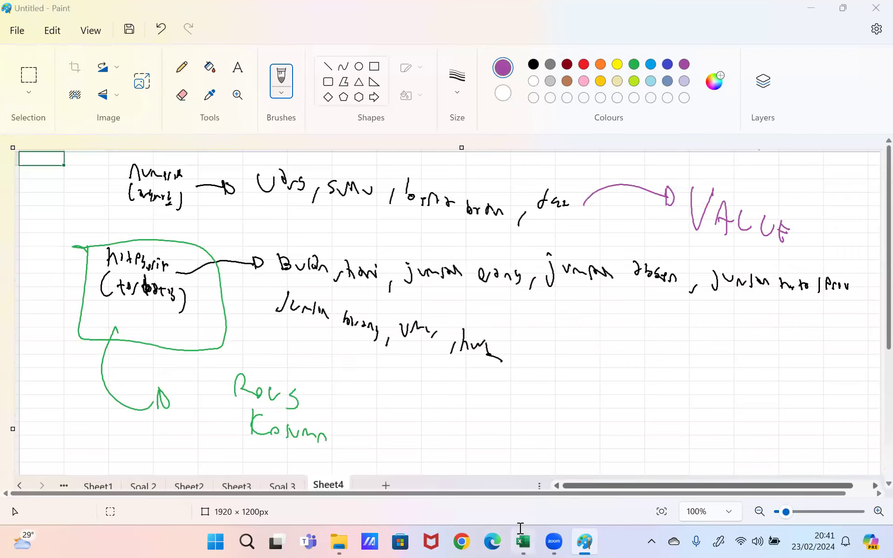
click(289, 500)
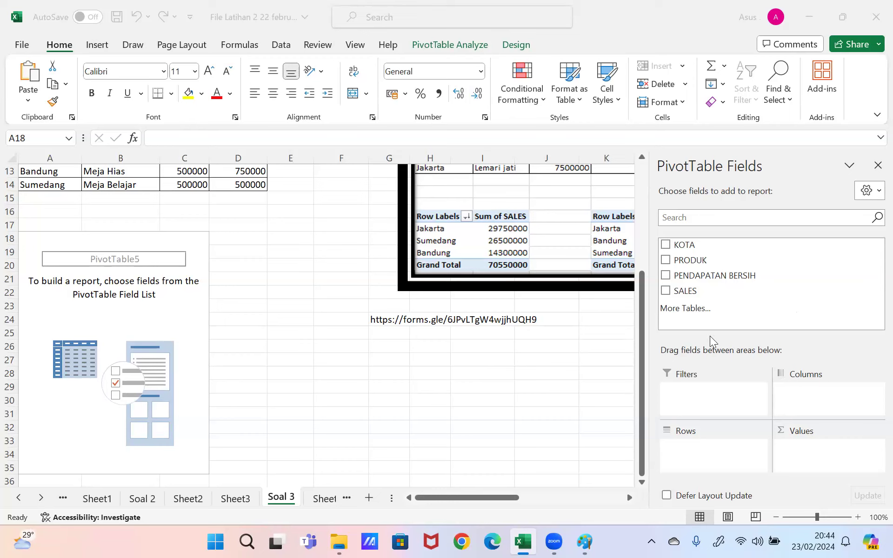
- Try PENDAPATAN BERSIH as the PivotTable's rows with PRODUK as its values, and remove both fields again
drag(715, 276, 698, 449)
drag(690, 260, 817, 458)
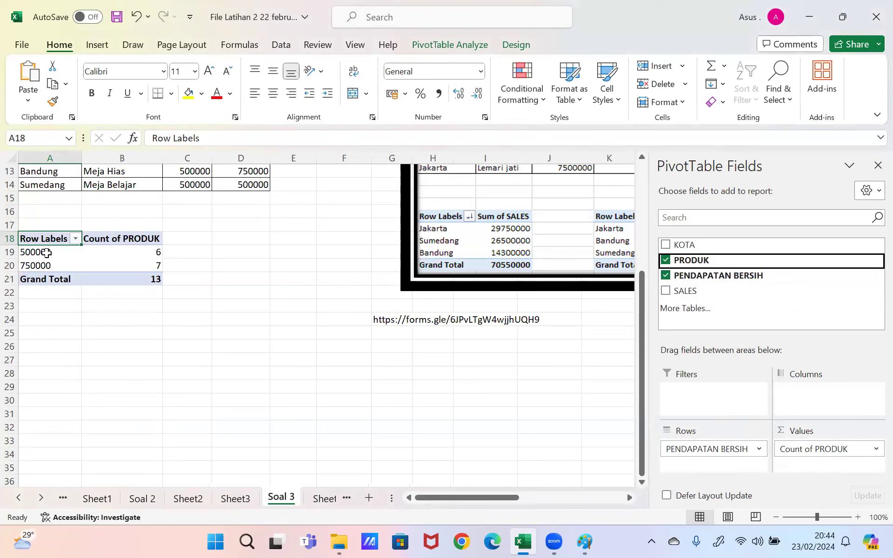
click(35, 255)
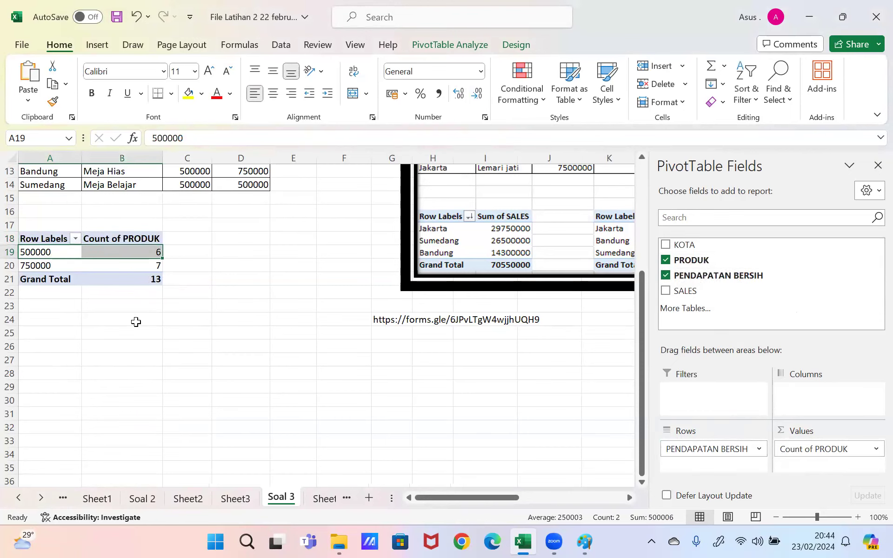
click(136, 321)
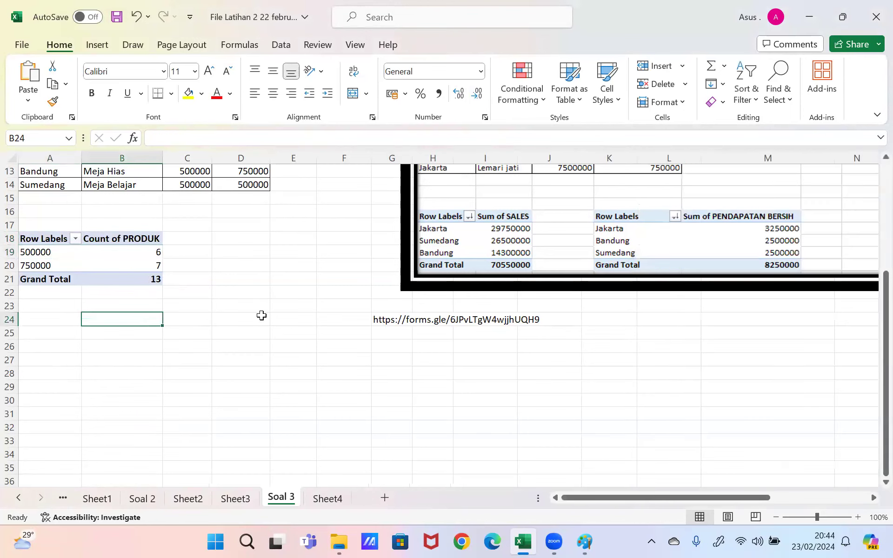
click(90, 255)
click(42, 236)
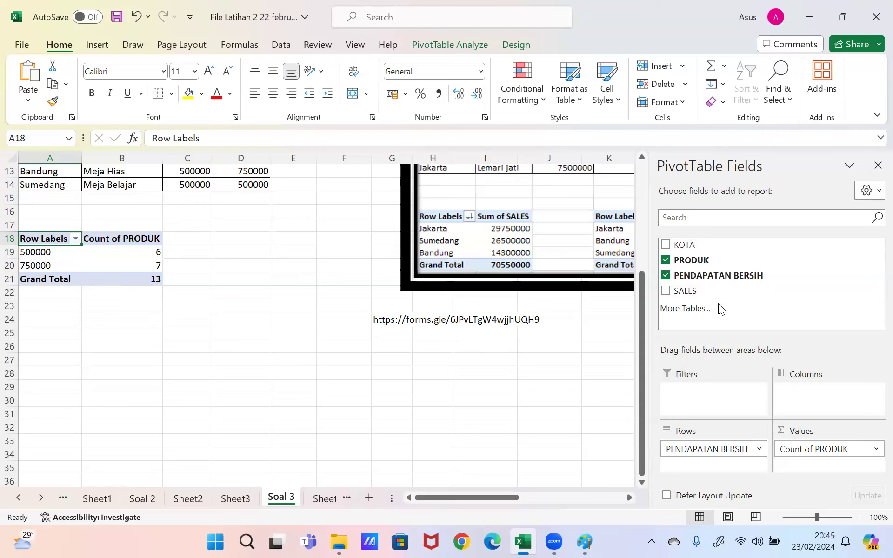
drag(717, 448, 718, 293)
drag(822, 439, 705, 250)
- Summarise sales by city in the Soal 3 PivotTable, with KOTA as rows and Sum of SALES as values
drag(639, 299, 636, 227)
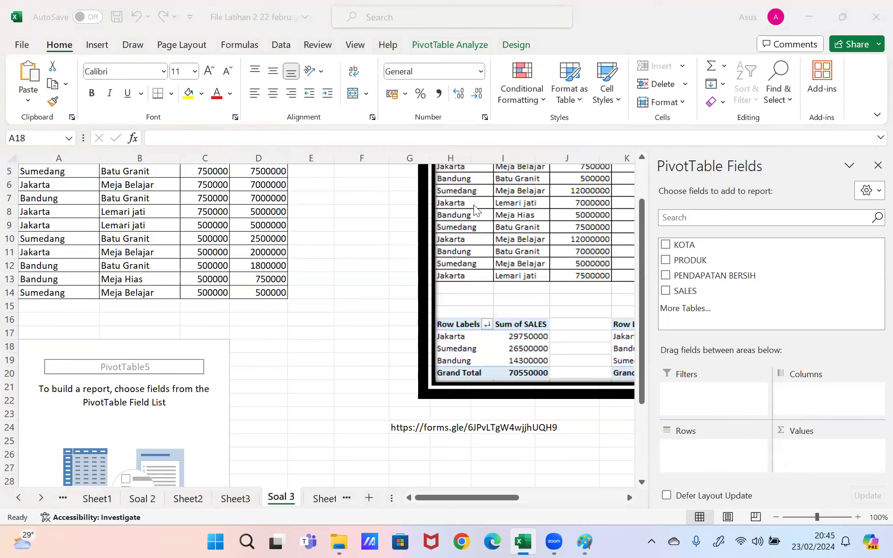
drag(708, 244, 689, 465)
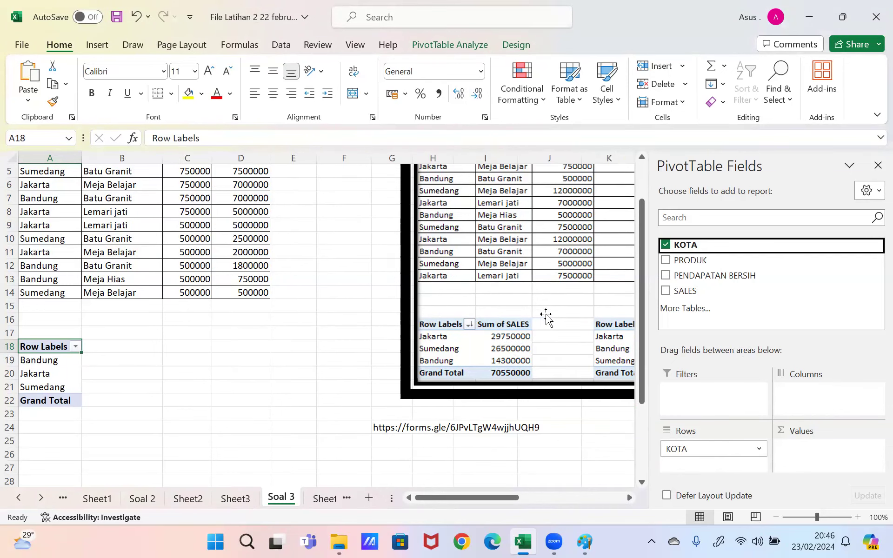
drag(494, 500, 537, 501)
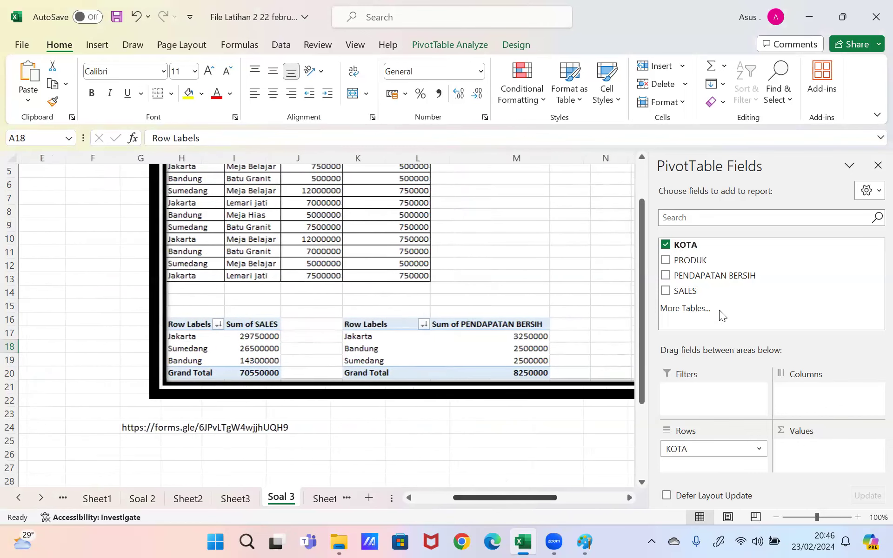
drag(710, 291, 810, 458)
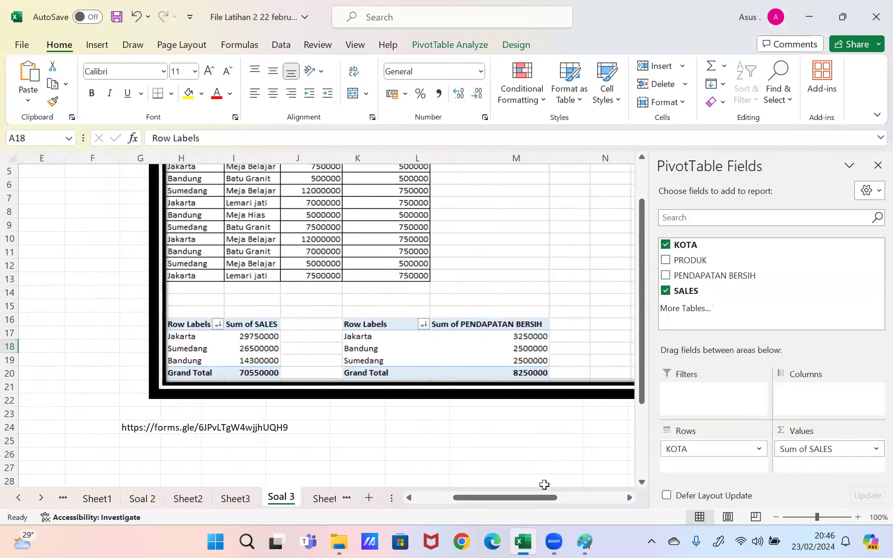
drag(538, 499, 382, 494)
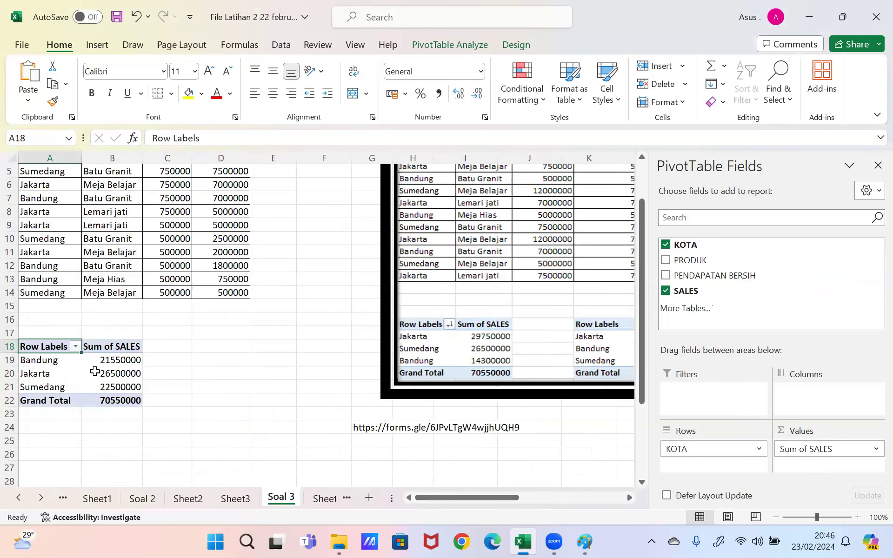
mouse_move(95, 372)
- Select the Soal 3 sales table A1:D14 and start a second PivotTable from it
drag(439, 496, 191, 387)
click(191, 386)
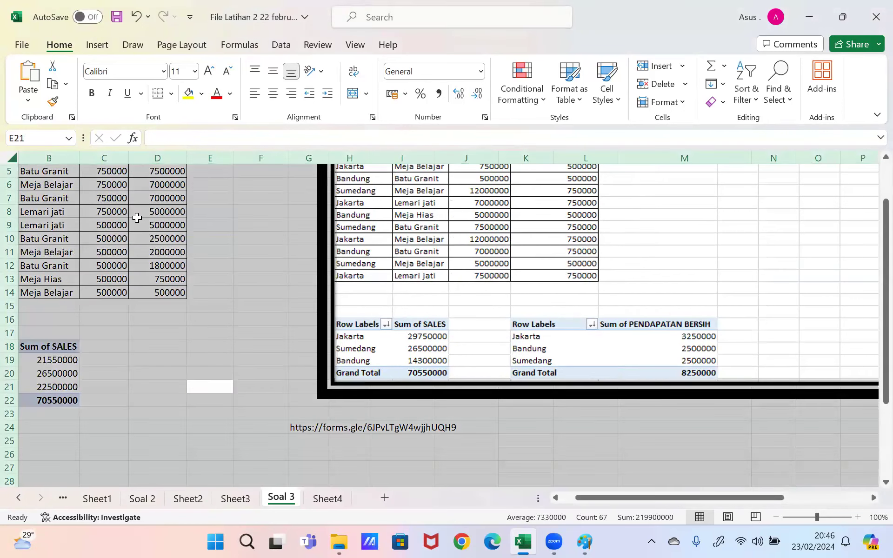
key(ctrl+a)
click(131, 225)
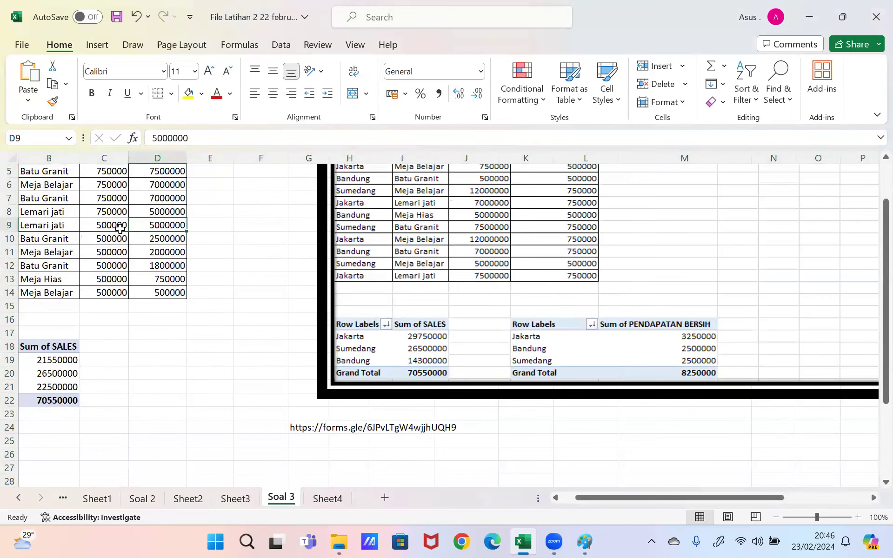
key(ctrl+a)
key(ctrl+q)
click(97, 45)
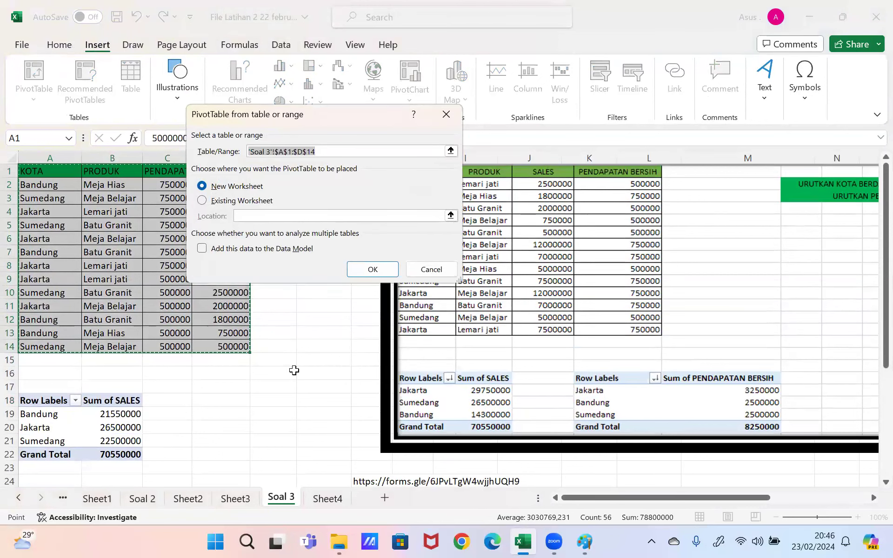
click(232, 401)
drag(232, 401, 313, 455)
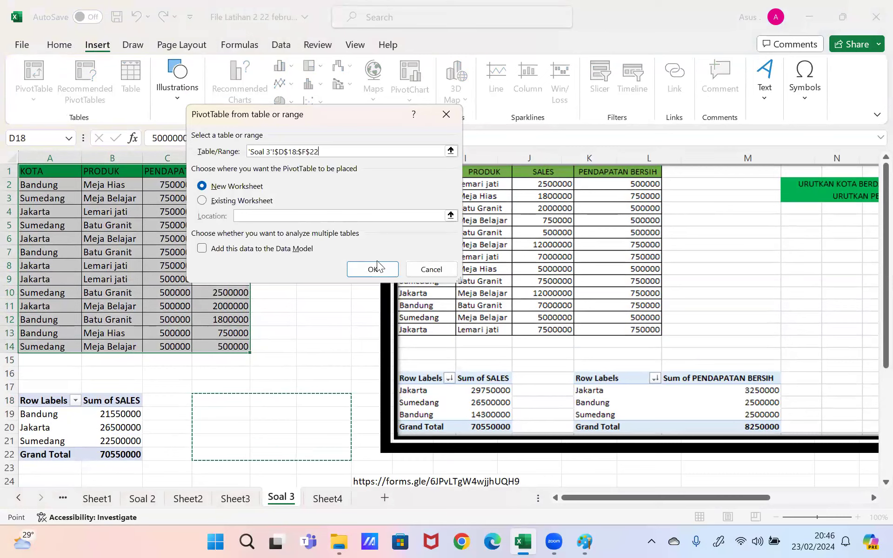
click(256, 203)
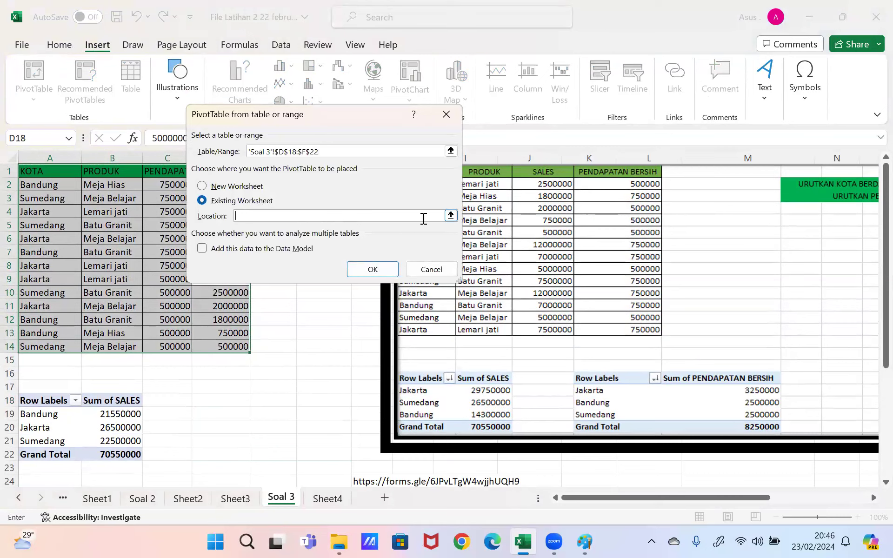
click(450, 215)
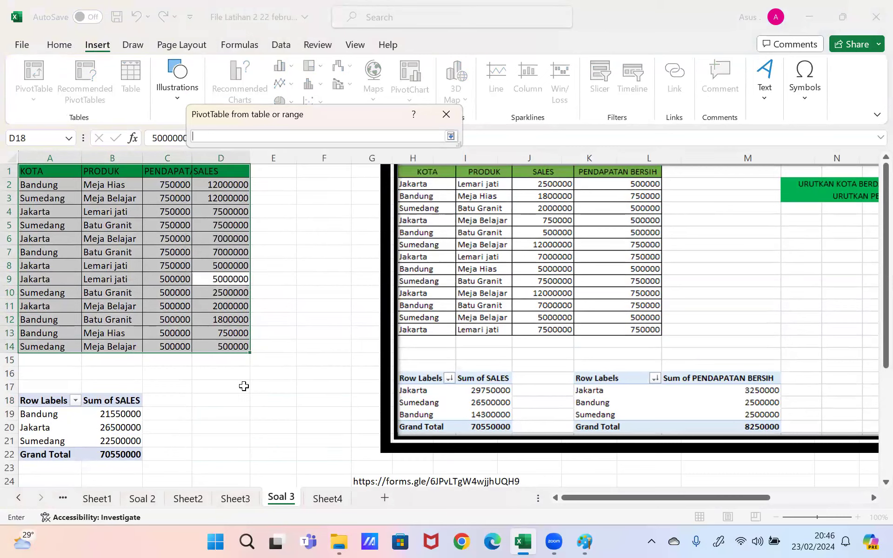
drag(92, 480, 246, 391)
click(451, 136)
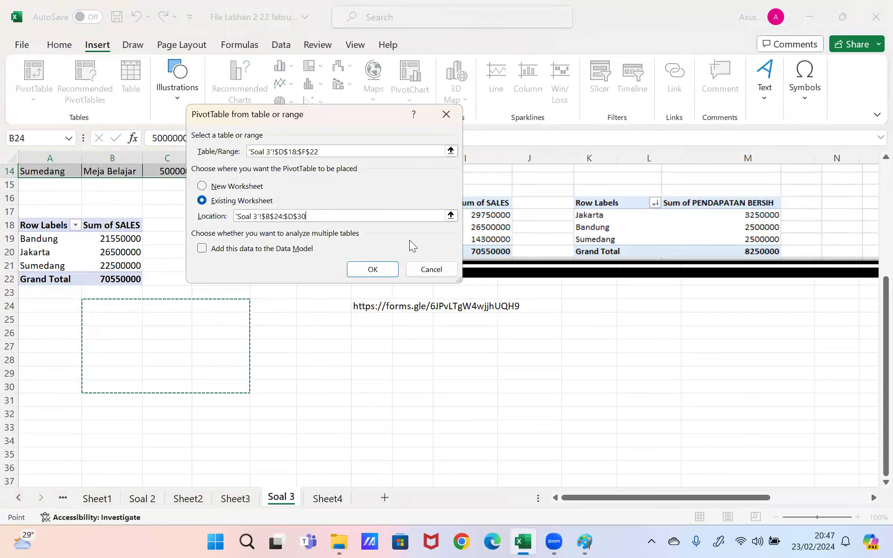
click(373, 267)
click(451, 307)
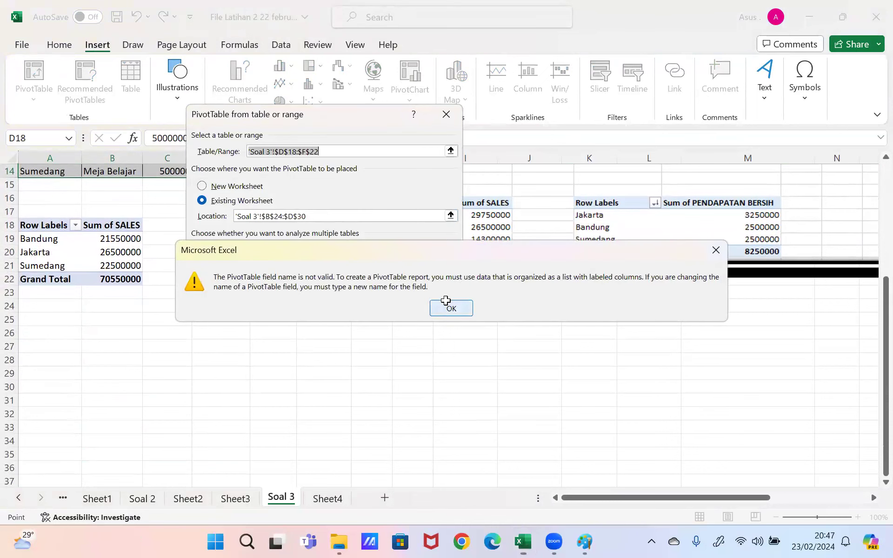
click(305, 216)
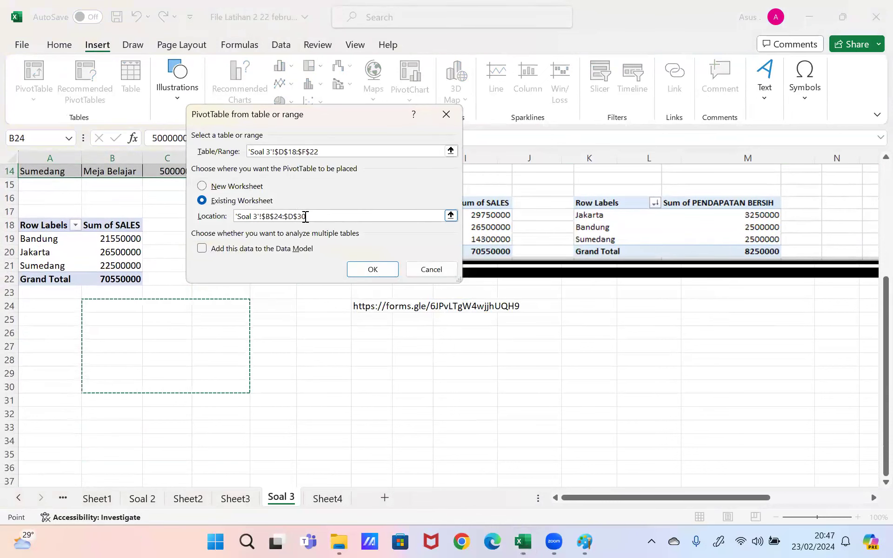
key(BackSpace)
key(BackSpace)
key(BackSpace)
key(BackSpace)
key(BackSpace)
key(BackSpace)
key(BackSpace)
key(BackSpace)
key(BackSpace)
key(BackSpace)
key(BackSpace)
key(BackSpace)
key(BackSpace)
key(BackSpace)
key(BackSpace)
key(BackSpace)
key(BackSpace)
key(BackSpace)
key(BackSpace)
key(BackSpace)
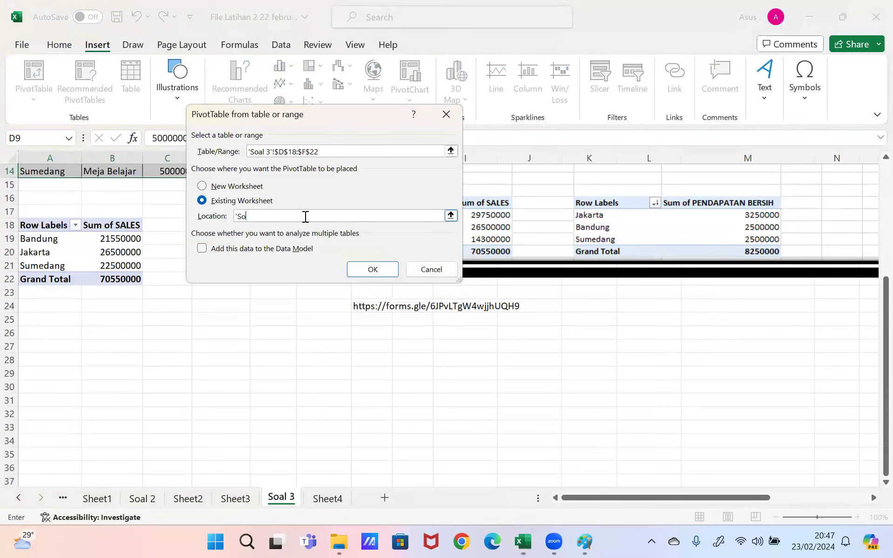
drag(47, 387, 132, 410)
click(372, 270)
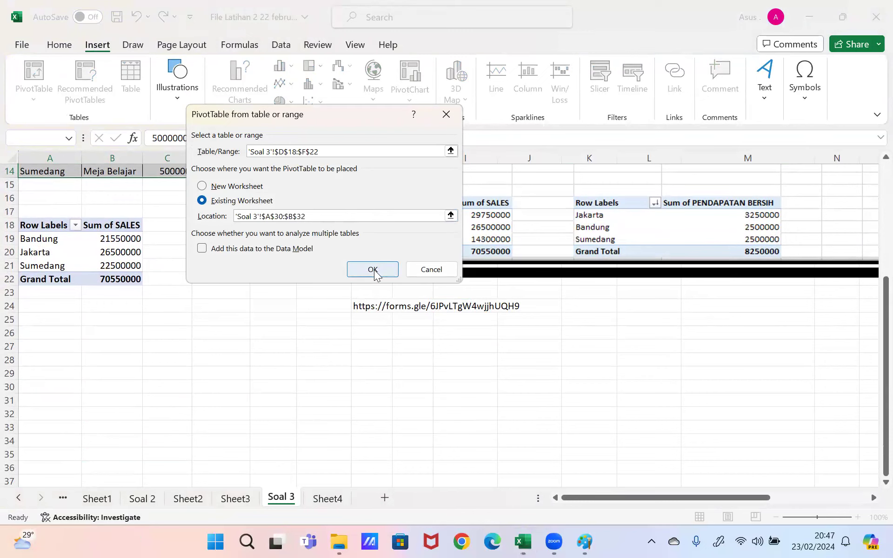
click(450, 309)
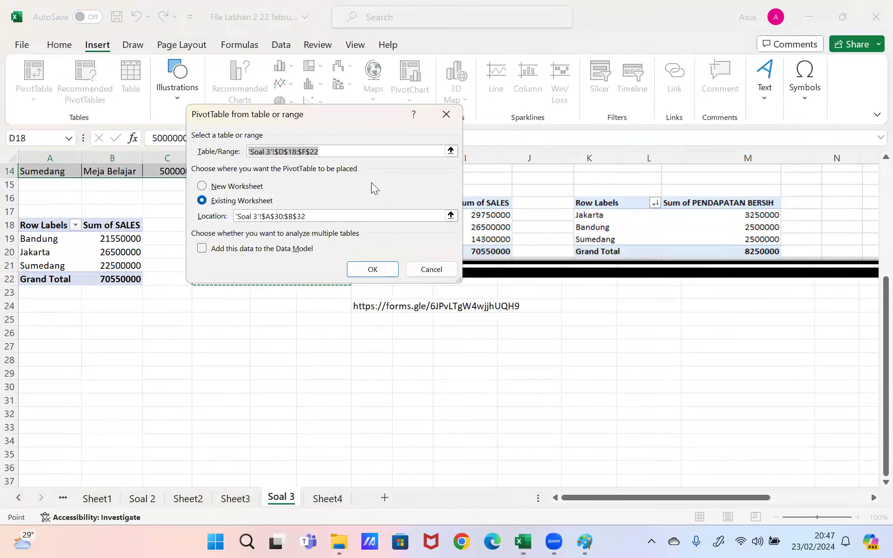
key(BackSpace)
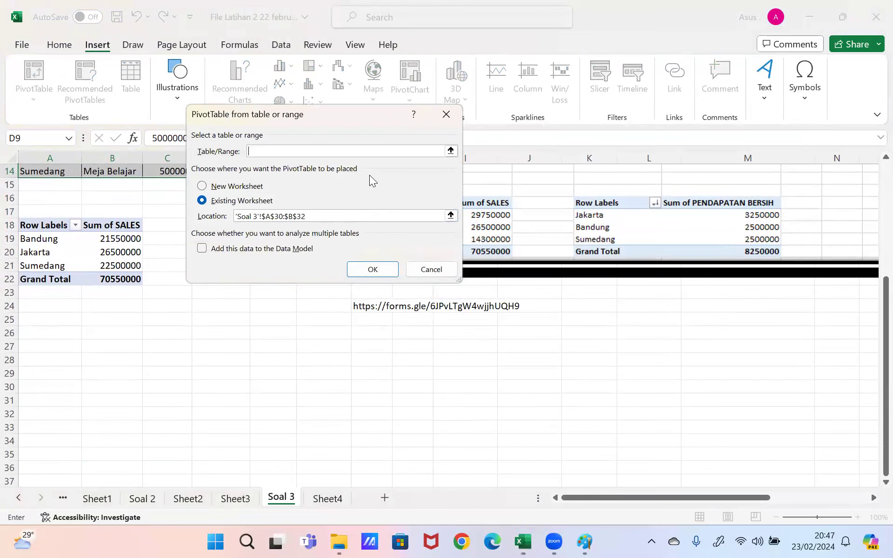
click(446, 114)
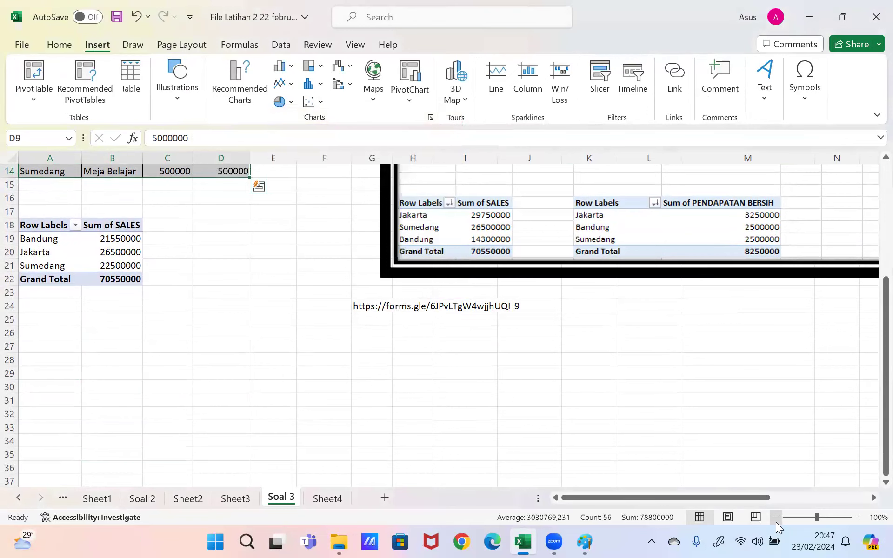
- Insert a second PivotTable from the sales table A1:D14, placing it on the existing Soal 3 sheet at A30:D33
click(776, 518)
click(776, 518)
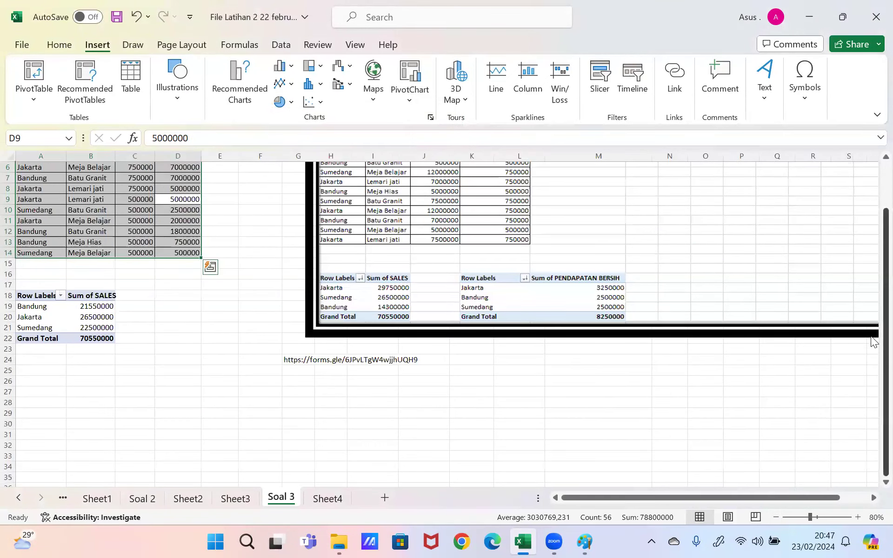
scroll(874, 342, up, 2)
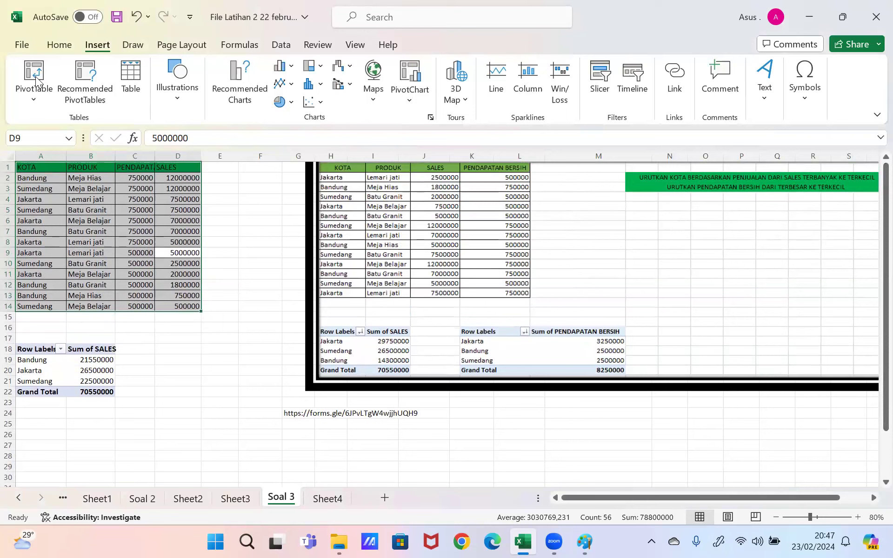
click(63, 87)
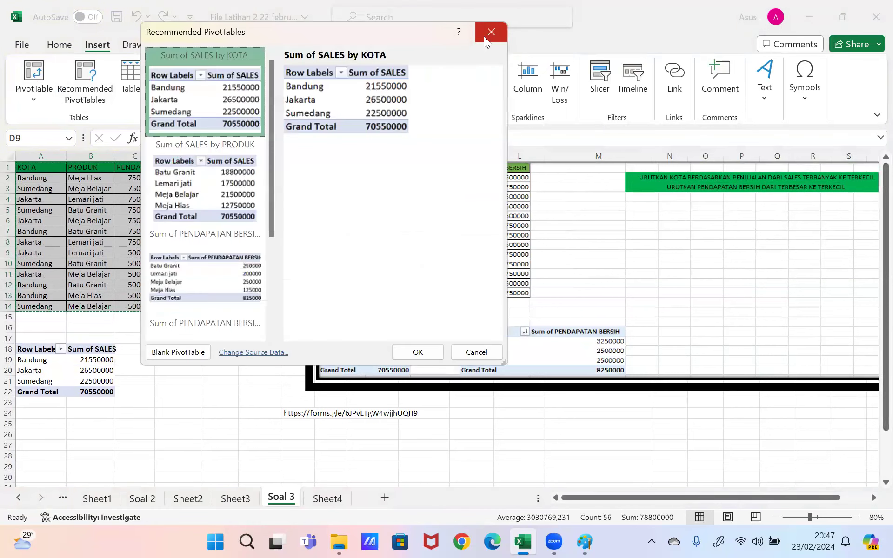
click(491, 32)
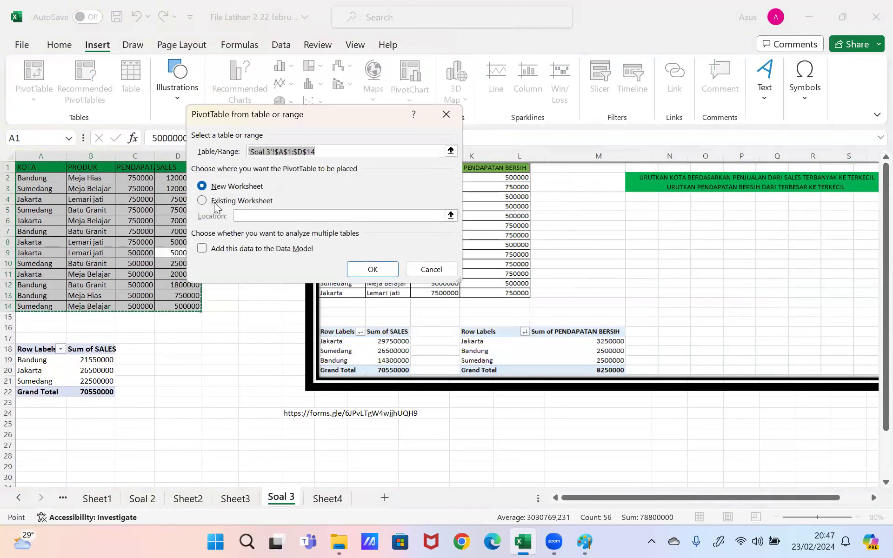
click(451, 216)
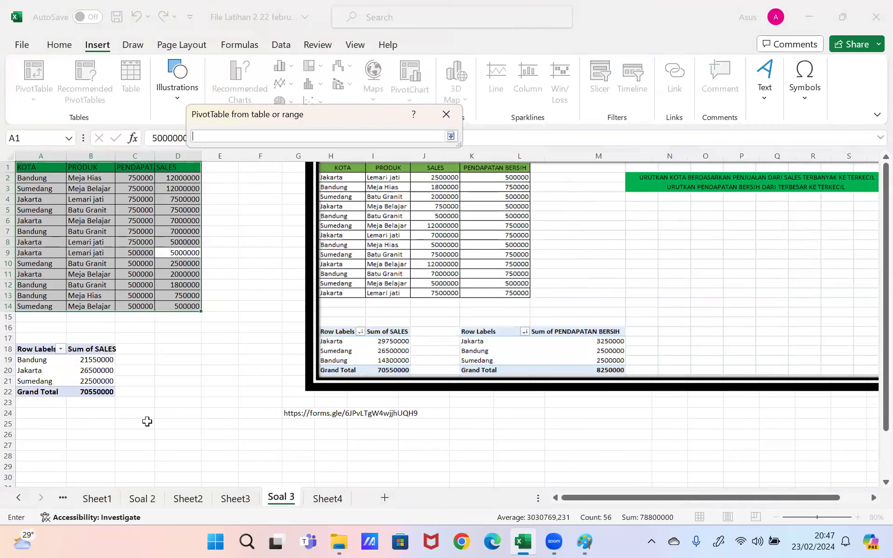
click(36, 478)
drag(36, 479, 160, 459)
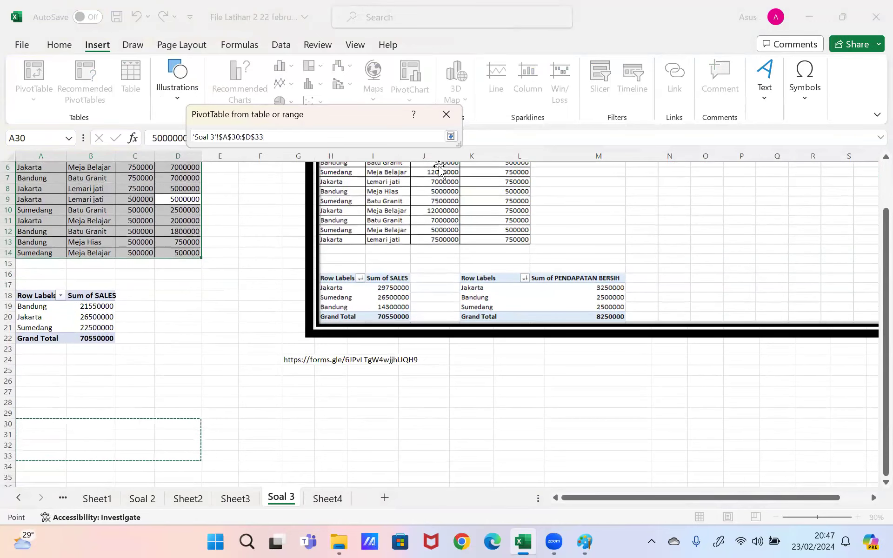
click(451, 136)
click(375, 268)
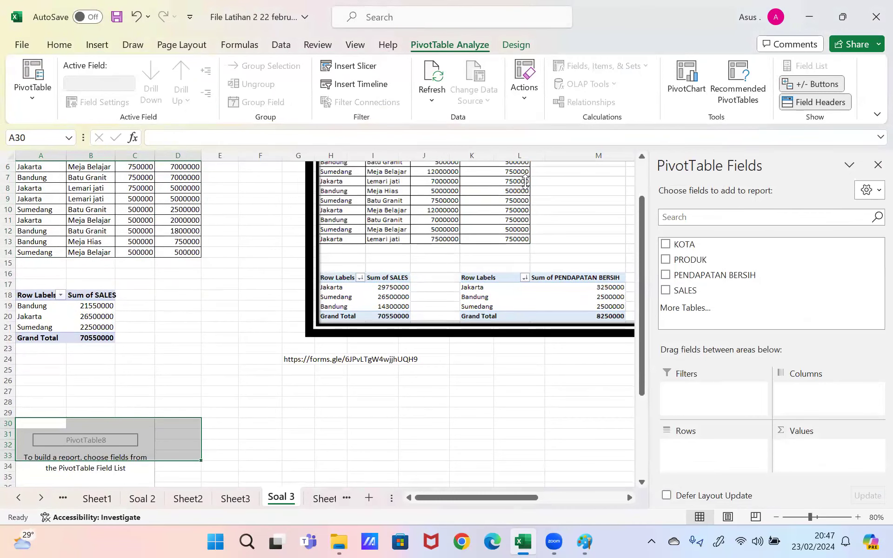
- Summarise net income by city in the new PivotTable, with KOTA as rows and Sum of PENDAPATAN BERSIH as values
click(682, 250)
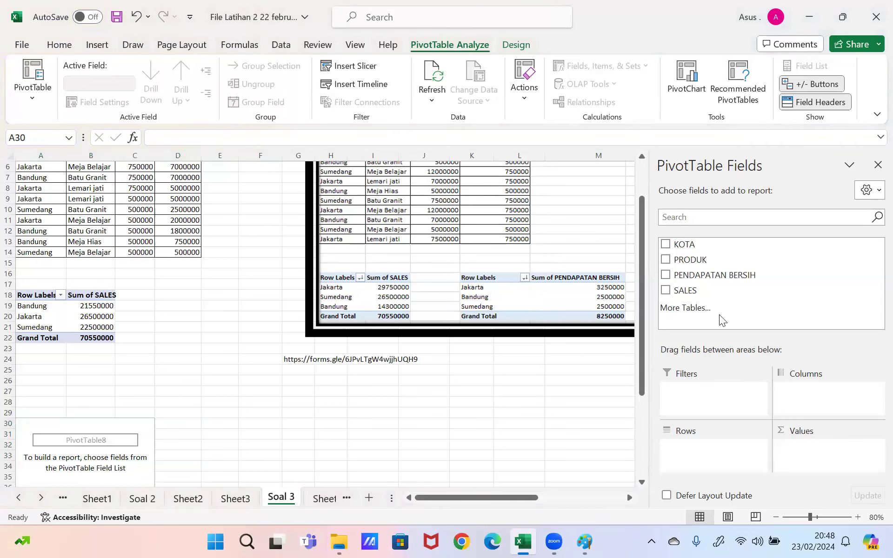
drag(718, 244, 712, 285)
click(712, 275)
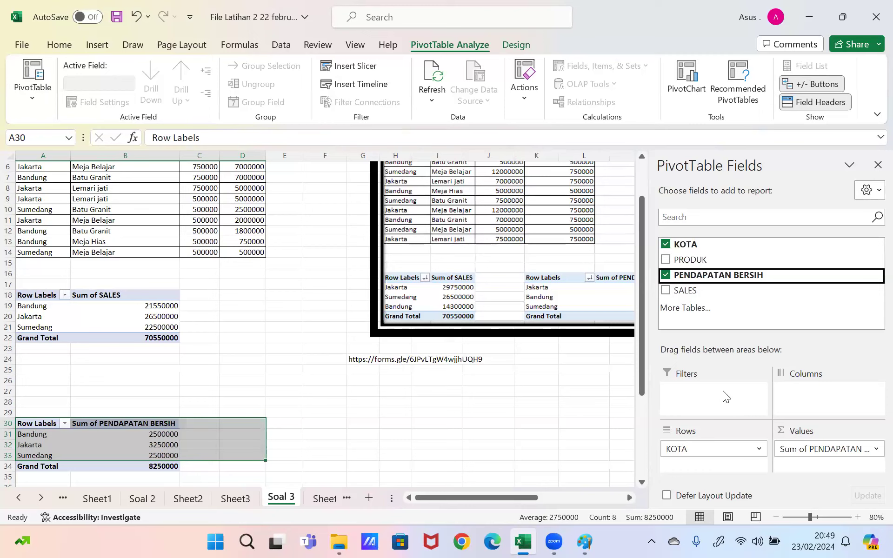
click(404, 69)
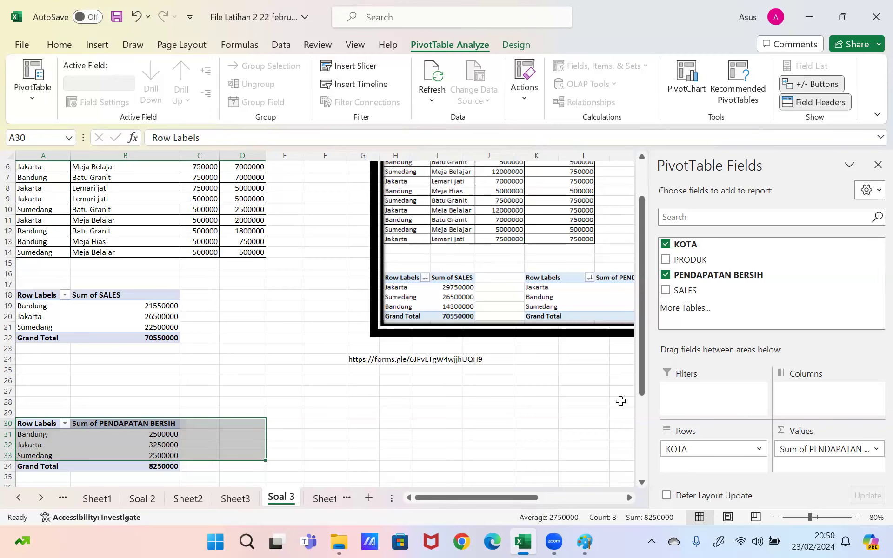
- Copy the full forms.gle link from cell G24 and switch to another window and back to the workbook
drag(643, 393, 629, 284)
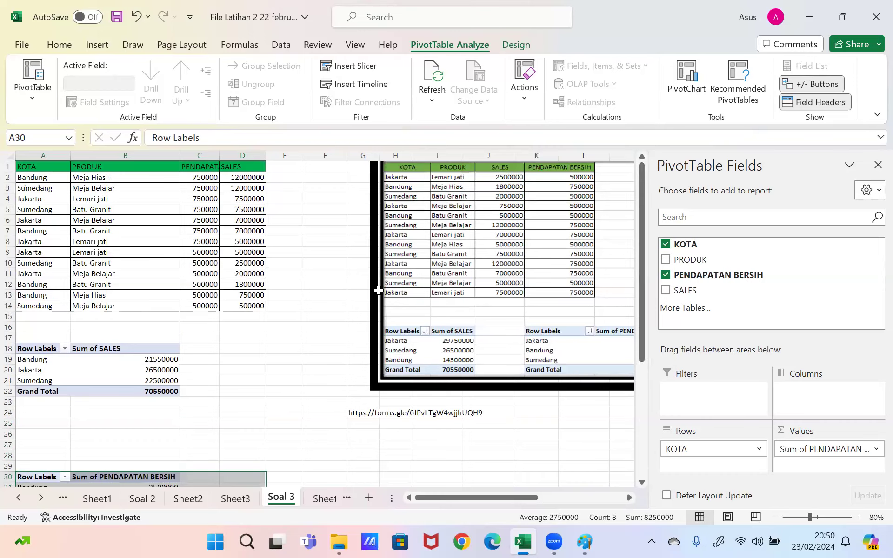
click(365, 413)
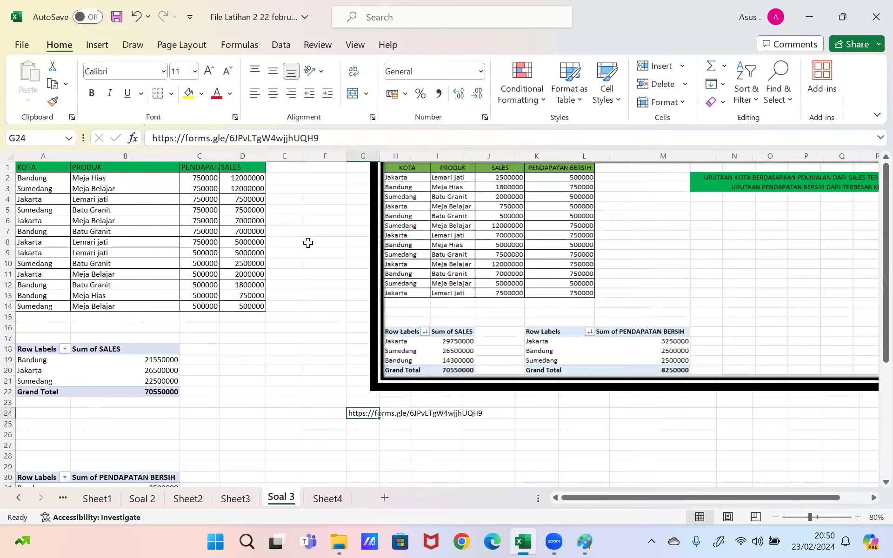
click(330, 136)
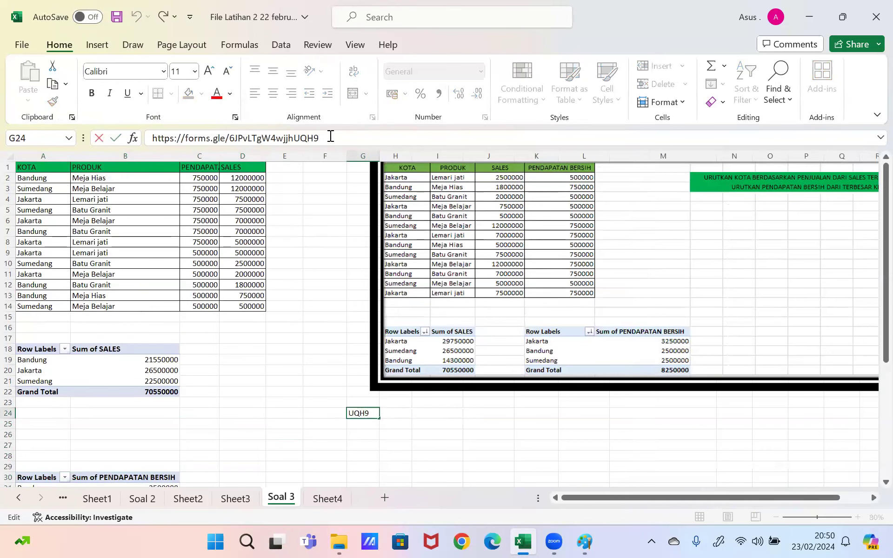
key(ctrl+a)
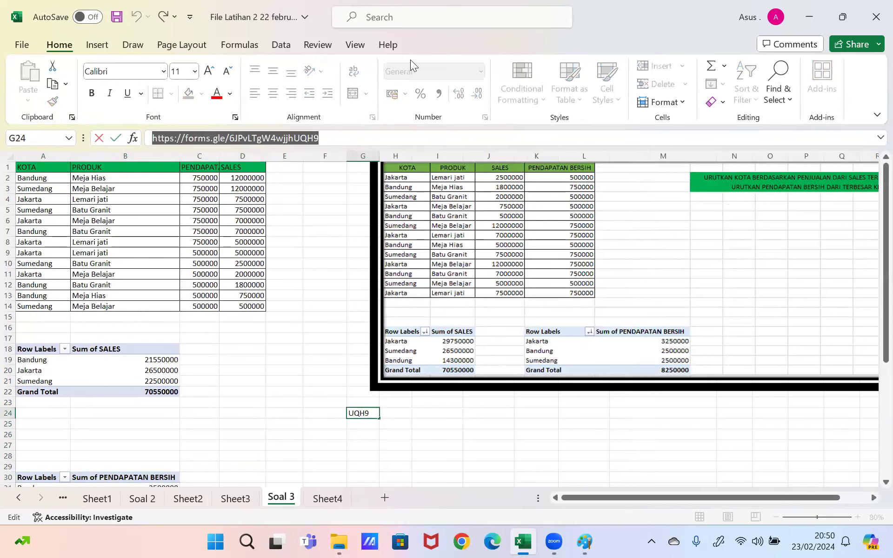
key(ctrl+c)
key(alt+Tab)
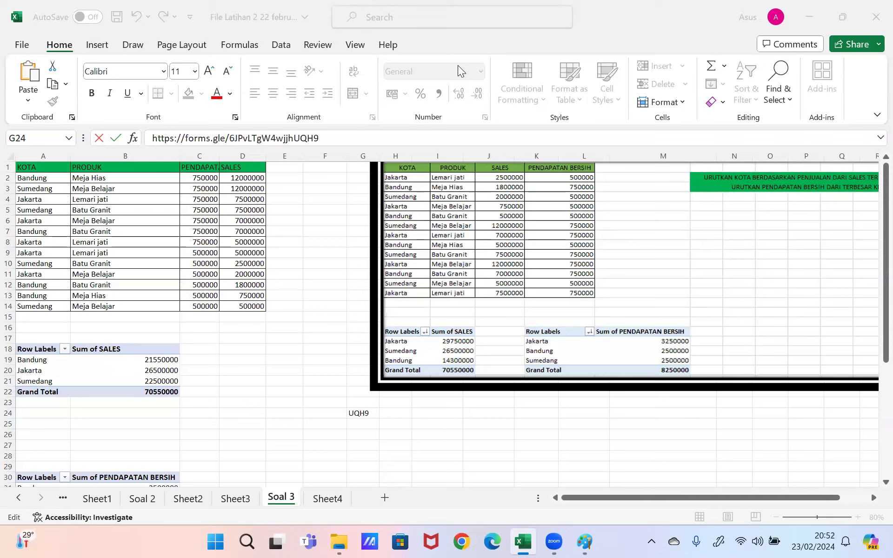
click(322, 432)
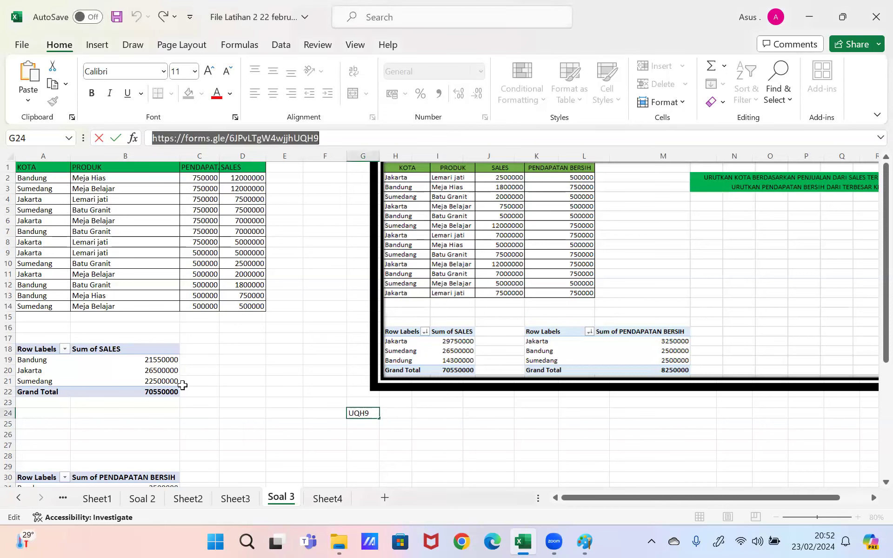
- Sort the cities in the Sum of SALES PivotTable from Z to A
click(58, 353)
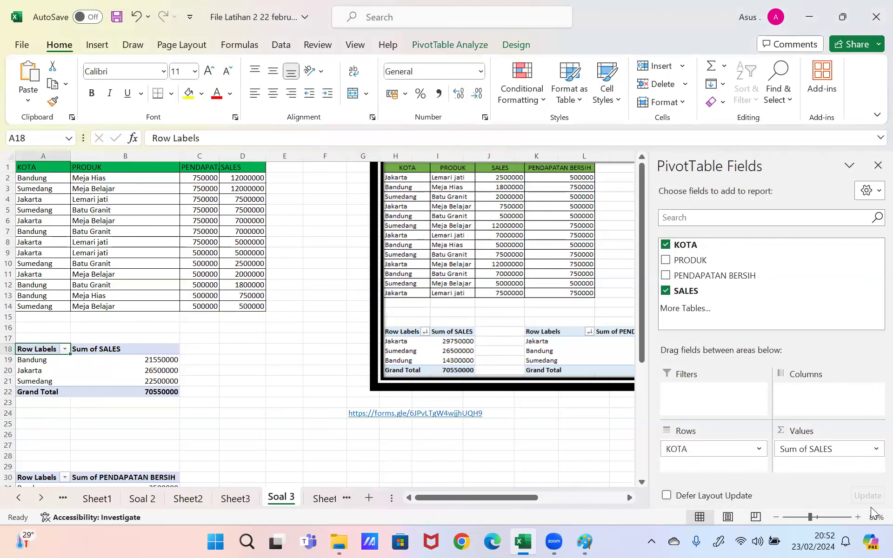
click(858, 518)
click(858, 517)
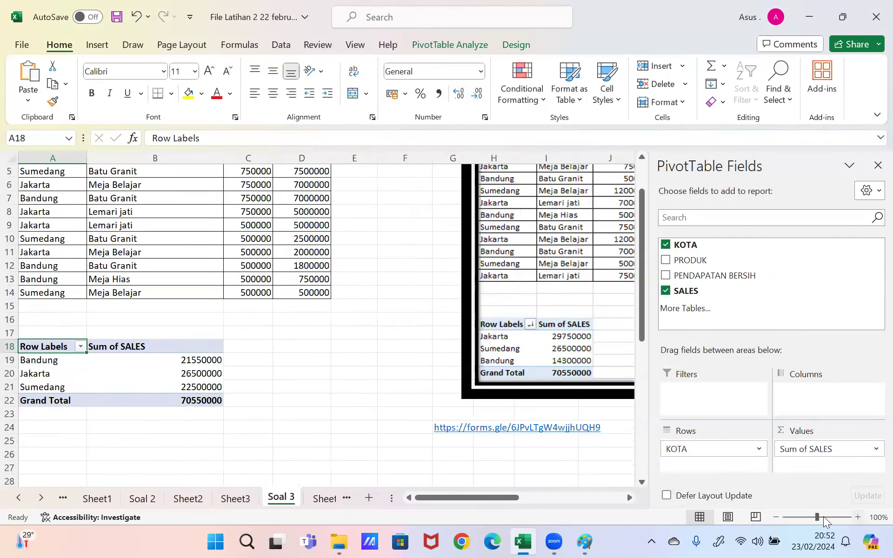
click(858, 518)
click(857, 517)
drag(641, 314, 641, 326)
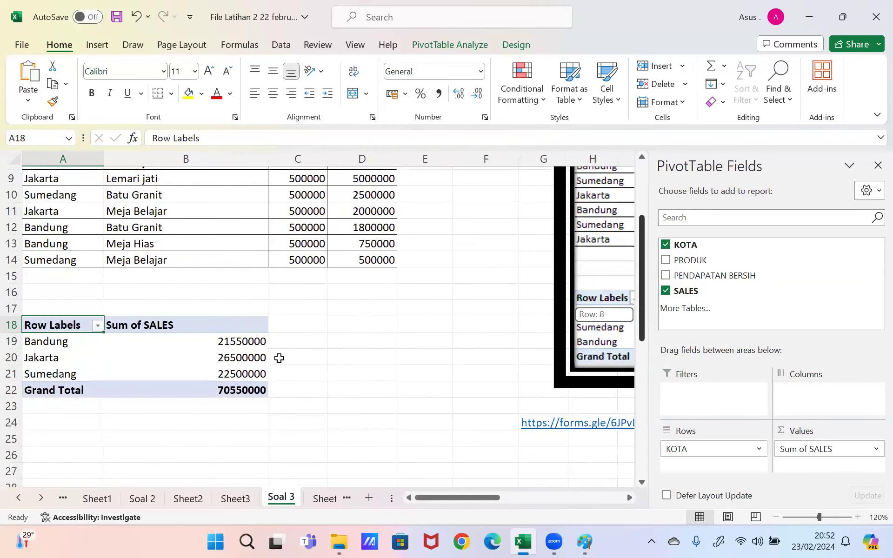
click(97, 325)
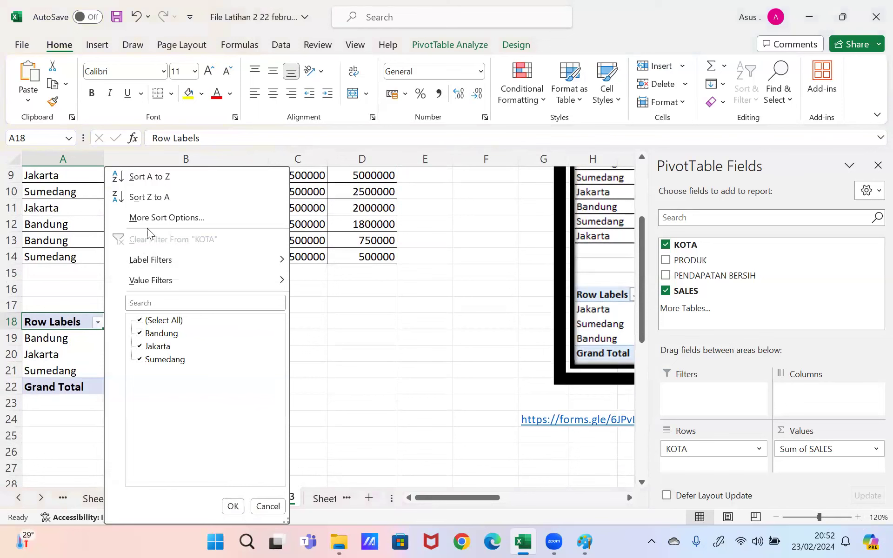
click(160, 196)
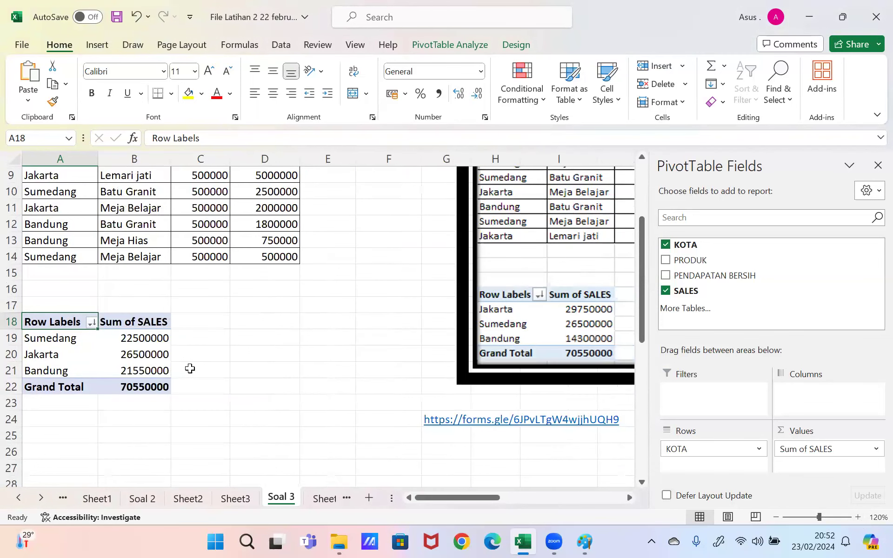
- Reapply the Z to A sort to the cities in the Sum of SALES PivotTable
click(92, 321)
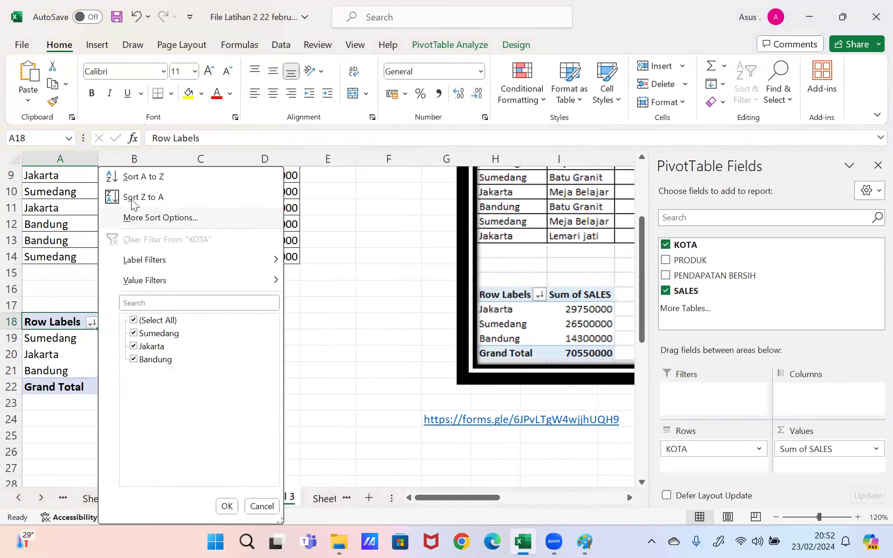
click(356, 294)
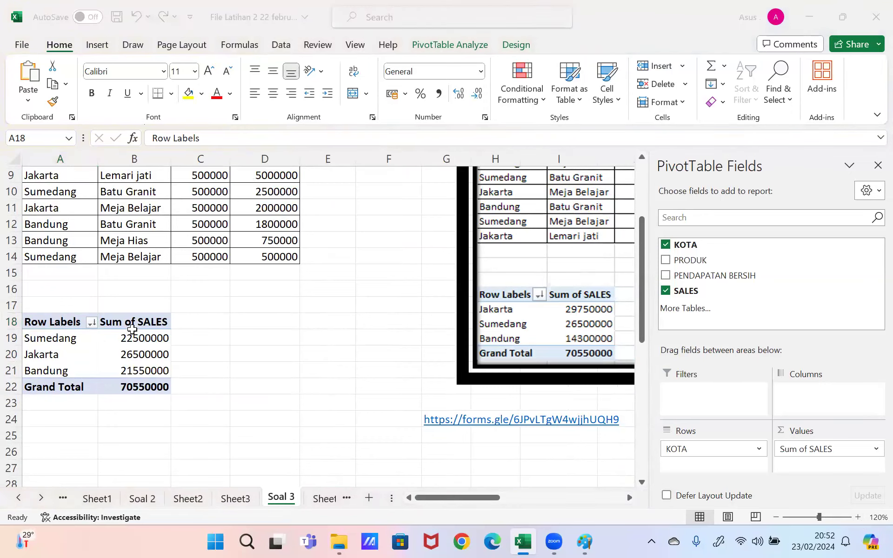
click(25, 339)
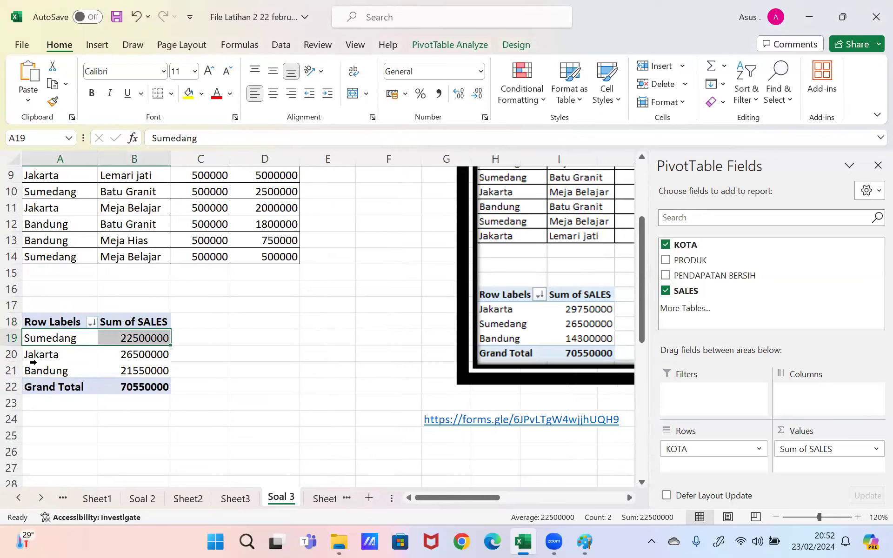
click(90, 326)
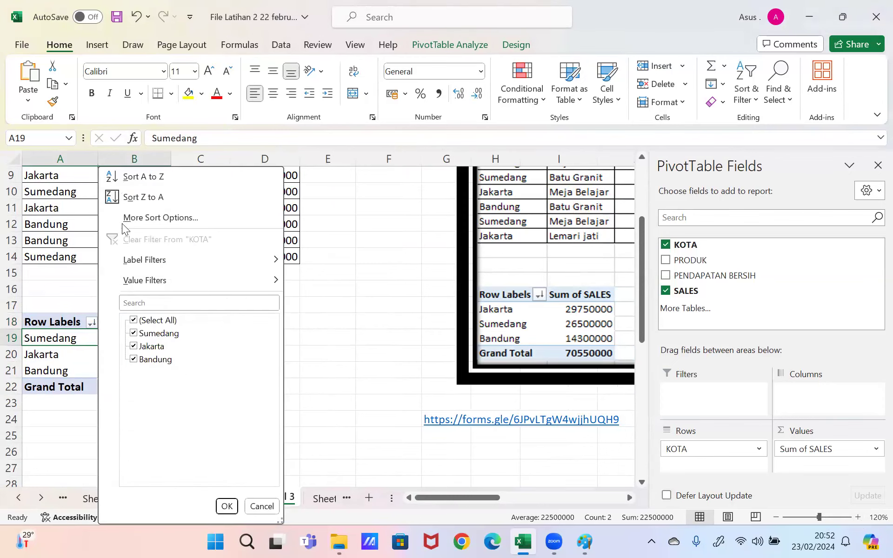
click(130, 197)
- Sort the cities in the PivotTable at A18 in descending order by Sum of SALES
click(95, 321)
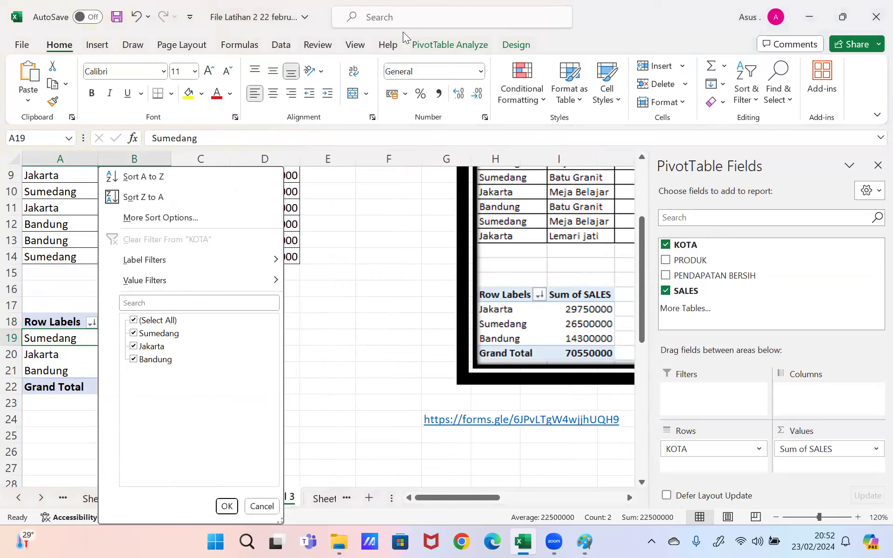
click(184, 222)
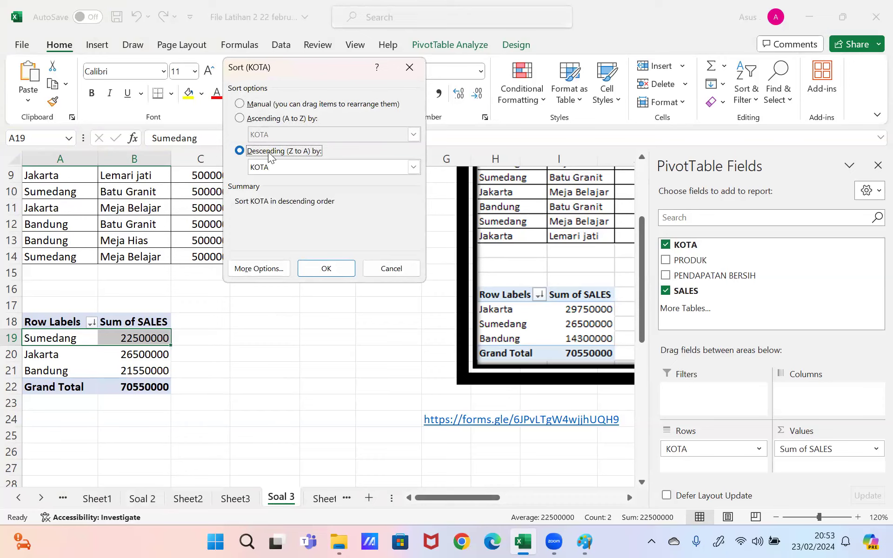
click(282, 166)
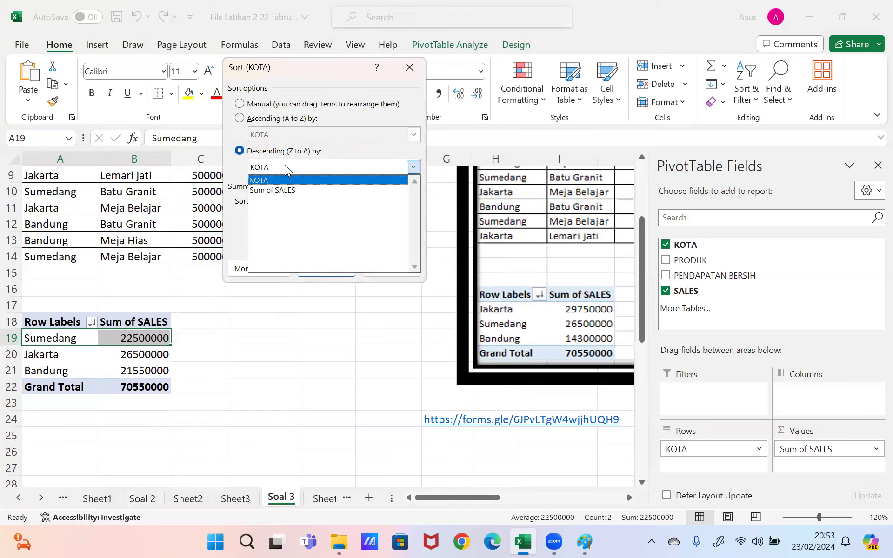
click(286, 192)
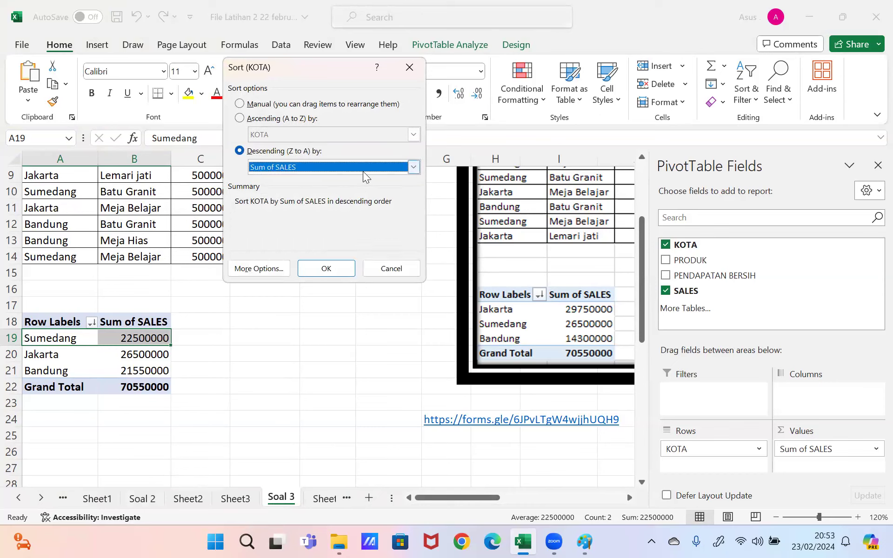
click(328, 267)
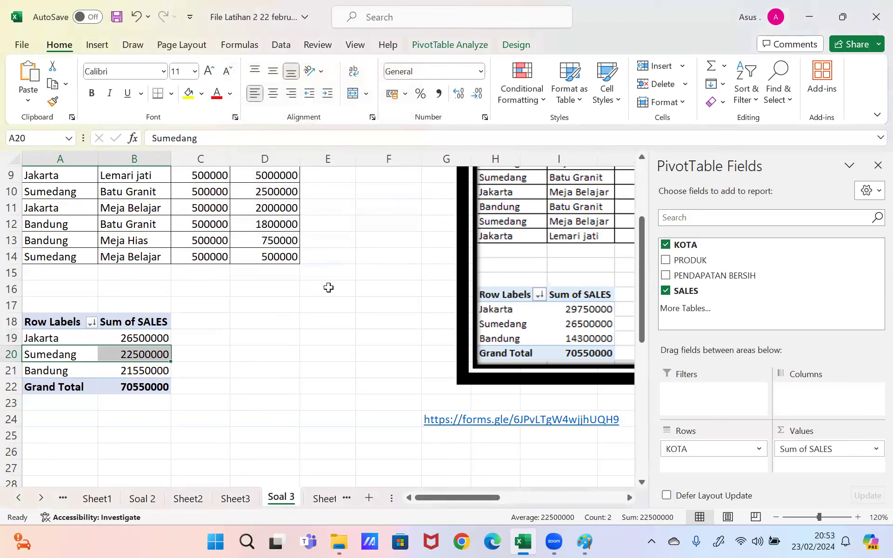
- Apply the Accounting number format to the city sales values and the grand total in B19:B22
click(193, 358)
drag(140, 339, 149, 356)
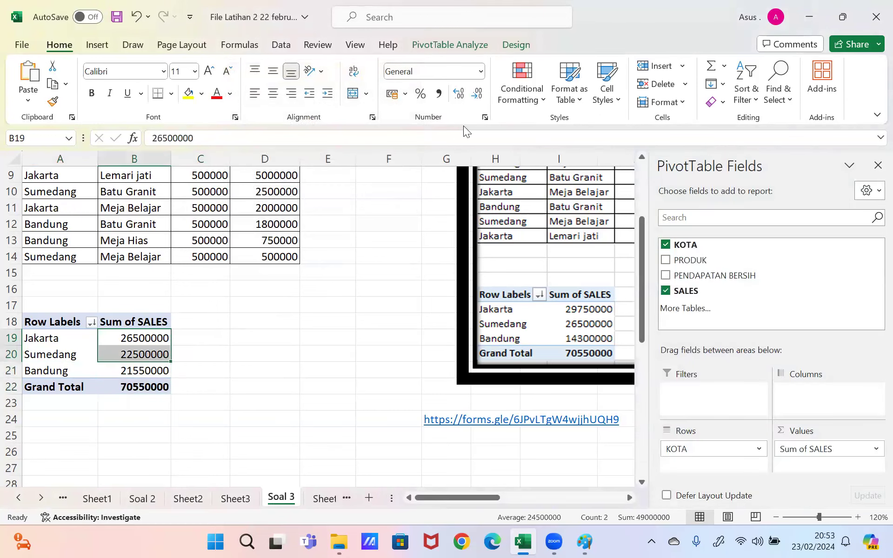
click(480, 71)
click(422, 193)
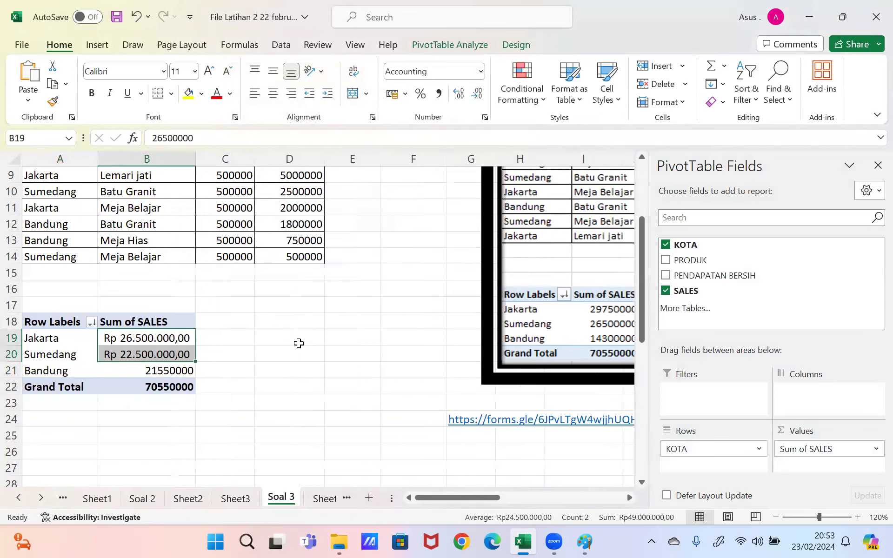
click(191, 370)
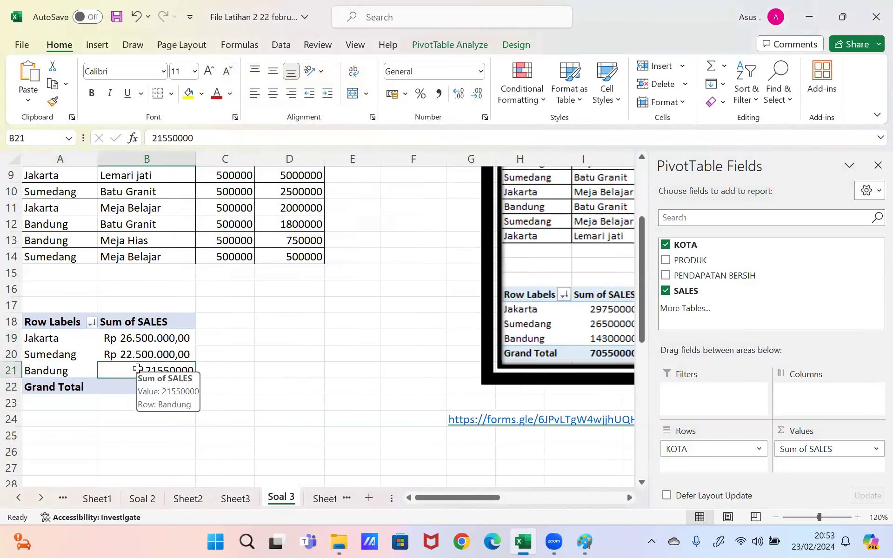
drag(136, 369, 129, 386)
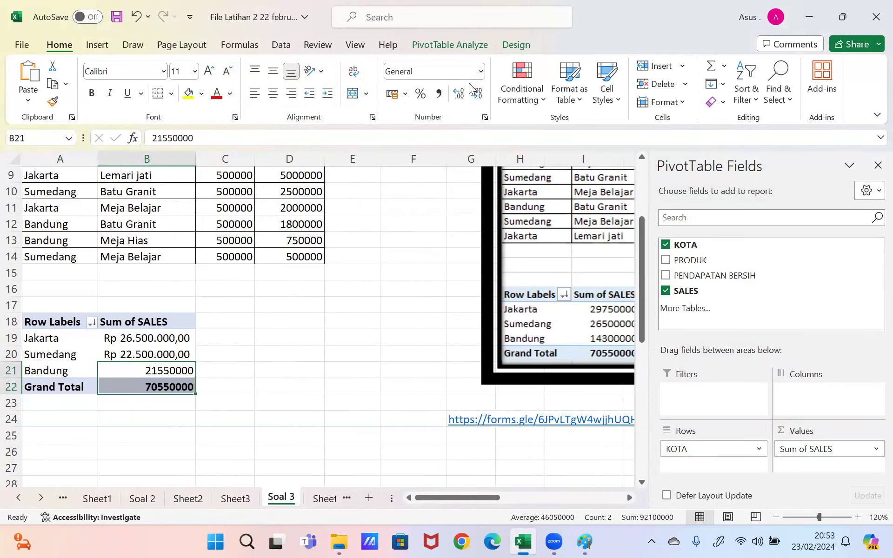
click(482, 72)
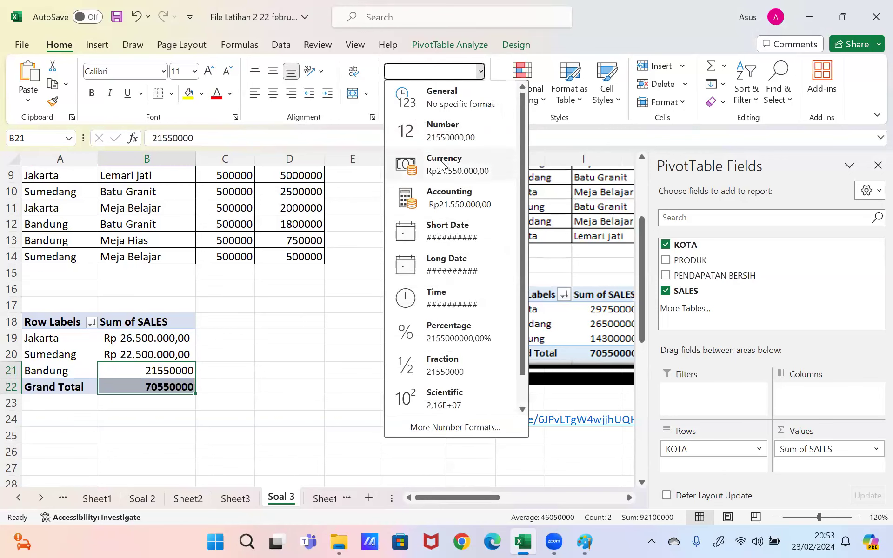
click(434, 196)
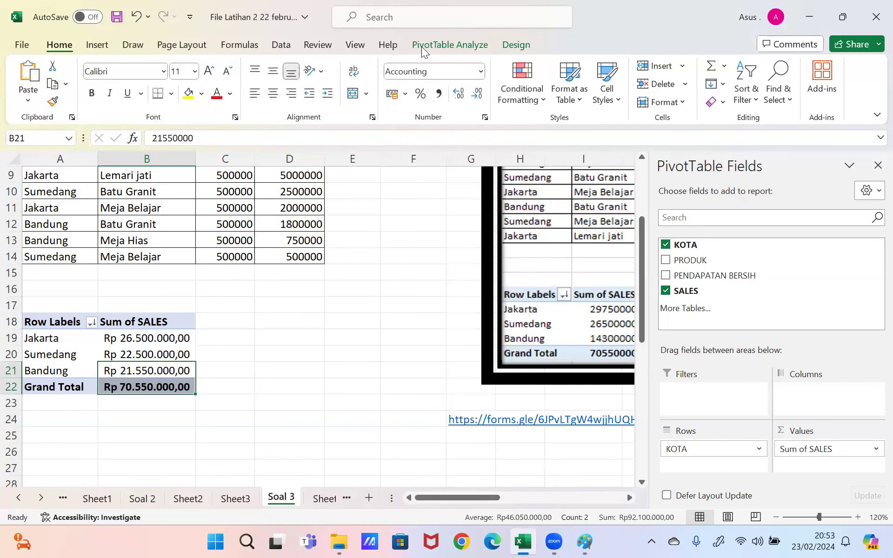